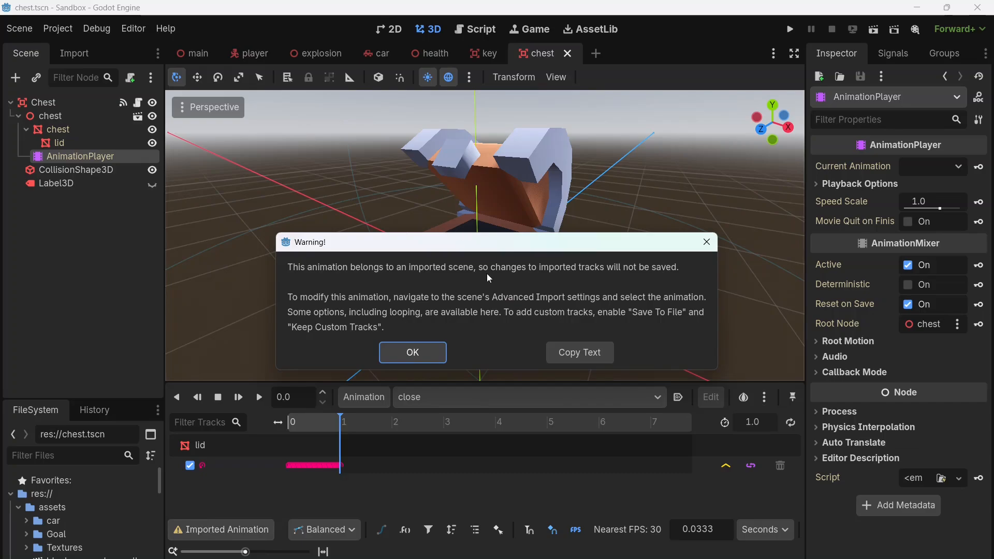
Step: Dismiss the imported-animation warning and hide the animation editor to enlarge the 3D view
{"action": "left_click", "coordinate": [707, 242]}
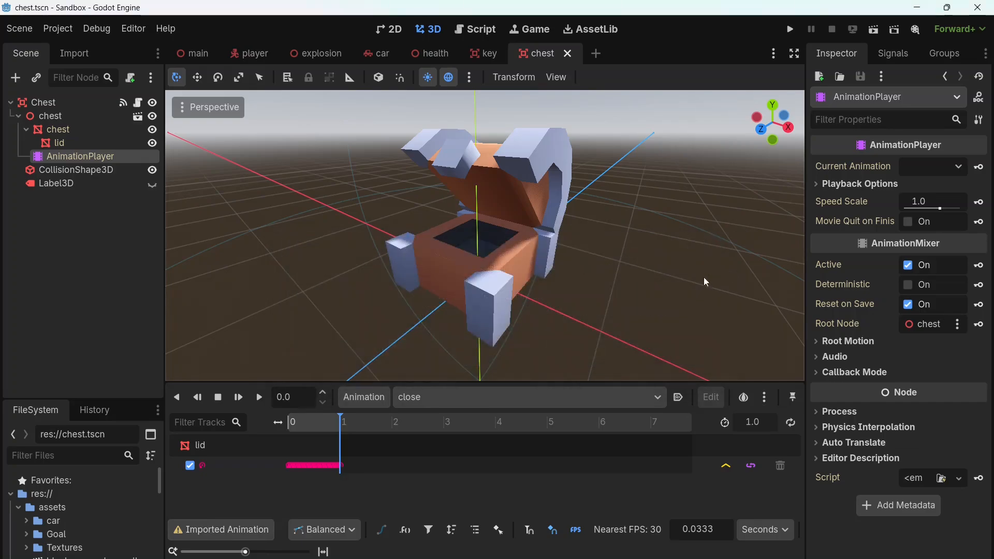
{"action": "middle_click_drag", "start_coordinate": [601, 303], "coordinate": [623, 309]}
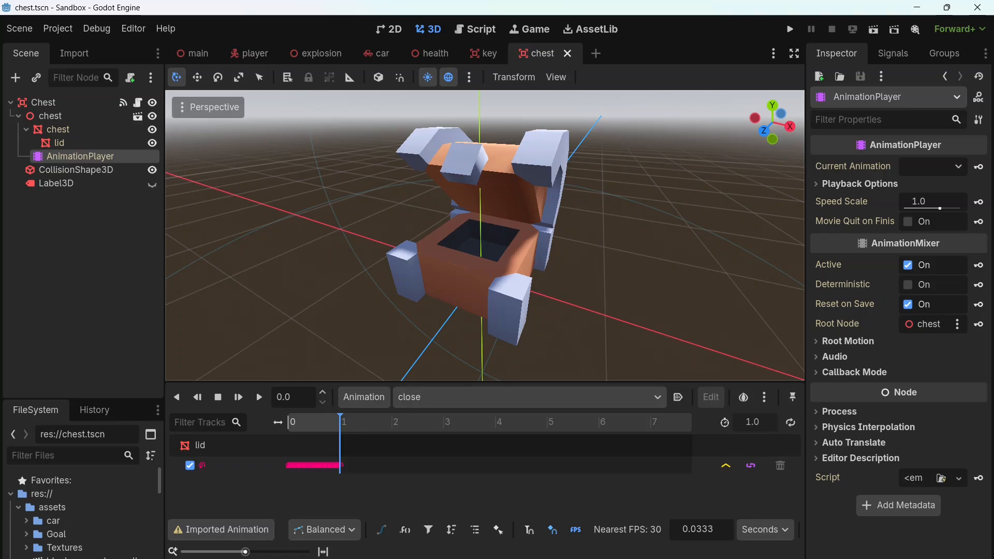
{"action": "key", "text": "alt+n"}
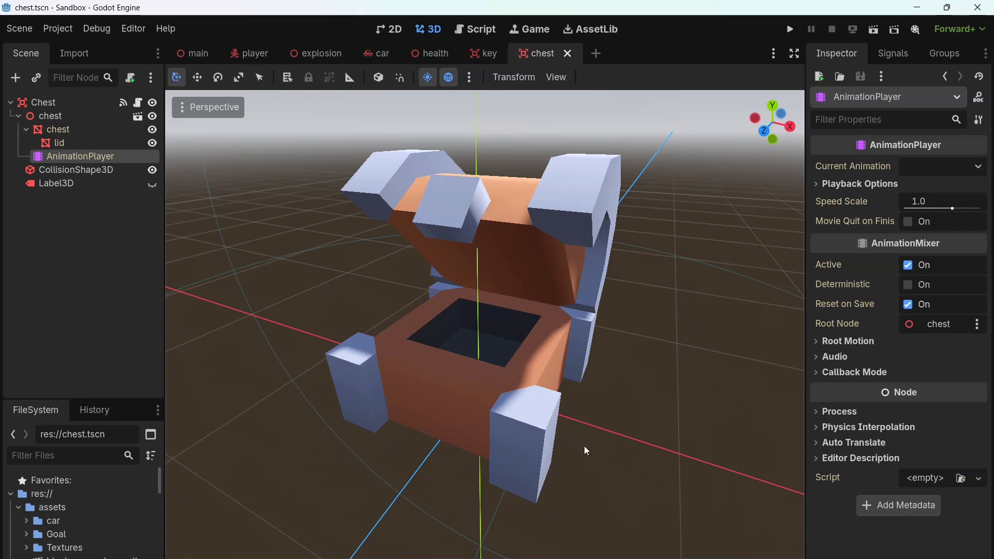
Step: Add a GPUParticles3D node as a child of the root Chest node
{"action": "middle_click_drag", "start_coordinate": [586, 451], "coordinate": [572, 451]}
{"action": "left_click", "coordinate": [35, 104]}
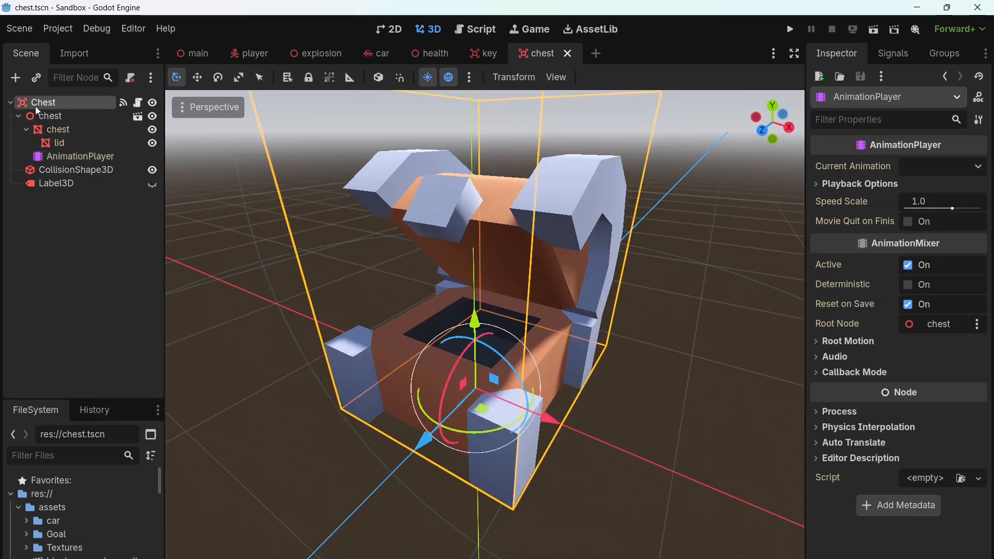
{"action": "left_click", "coordinate": [19, 81]}
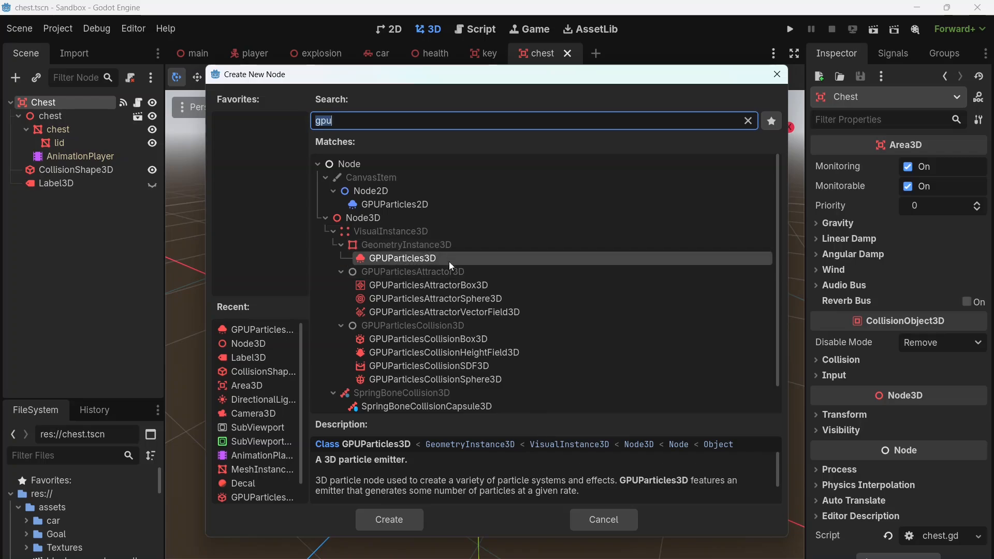
{"action": "left_click", "coordinate": [405, 529]}
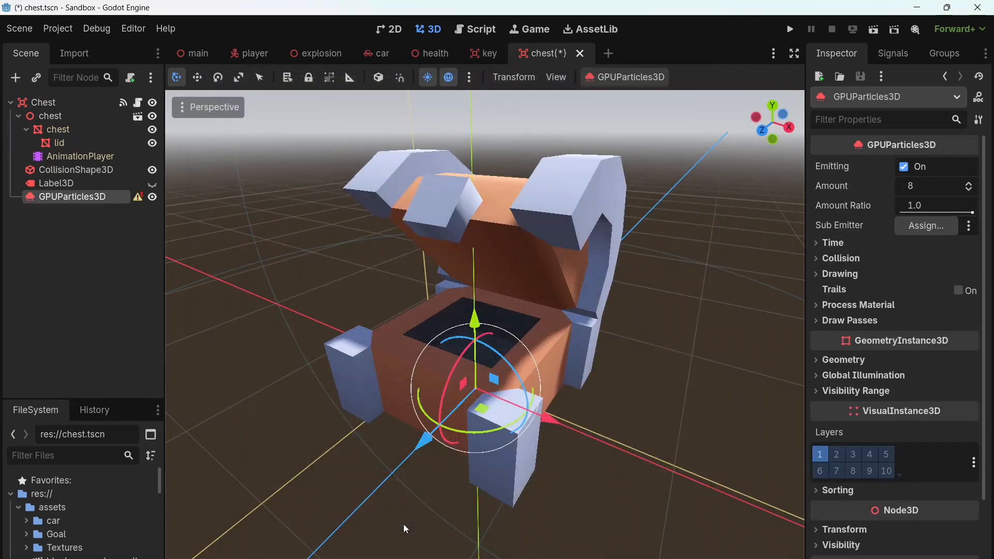
Step: Assign a new SphereMesh to draw pass 1 of the particle emitter
{"action": "left_click", "coordinate": [842, 324]}
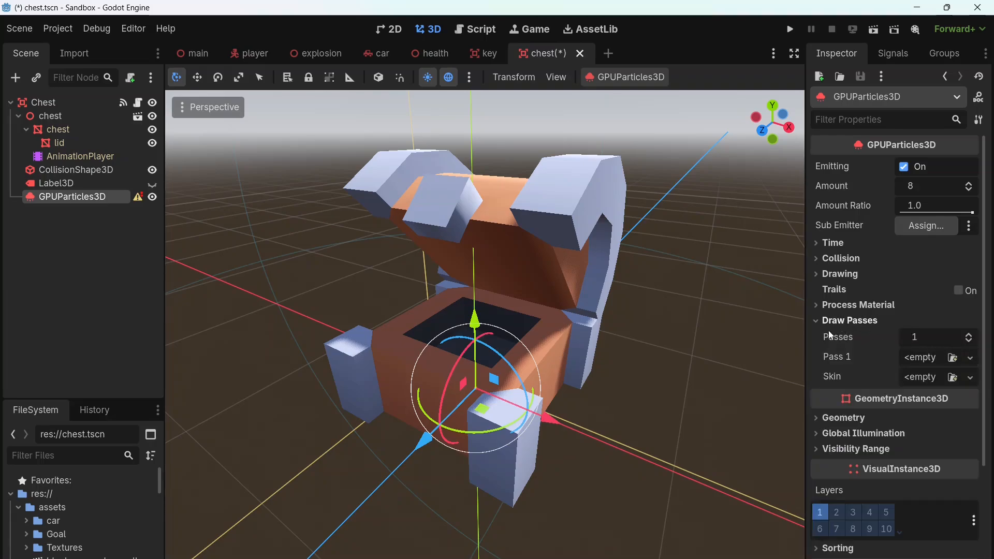
{"action": "left_click", "coordinate": [970, 358]}
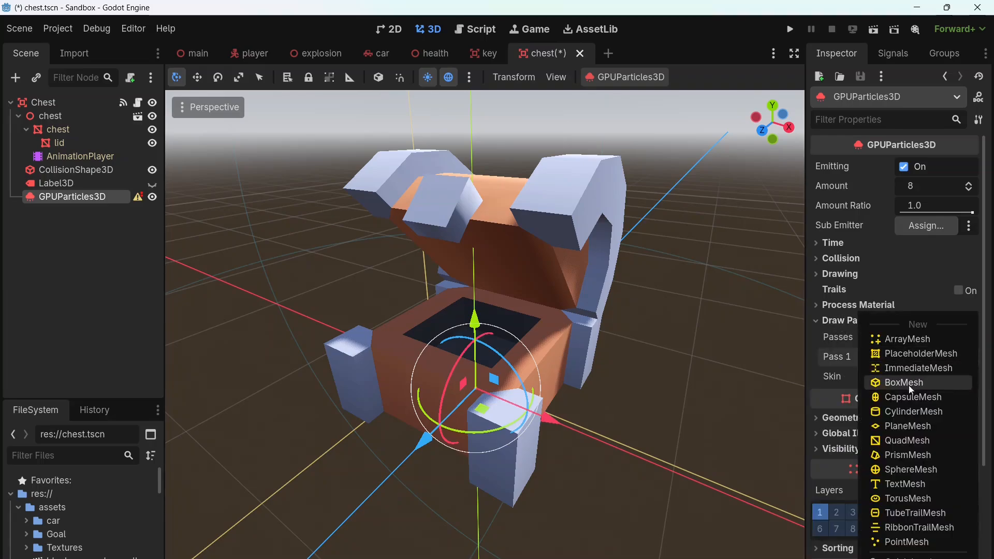
{"action": "left_click", "coordinate": [892, 472]}
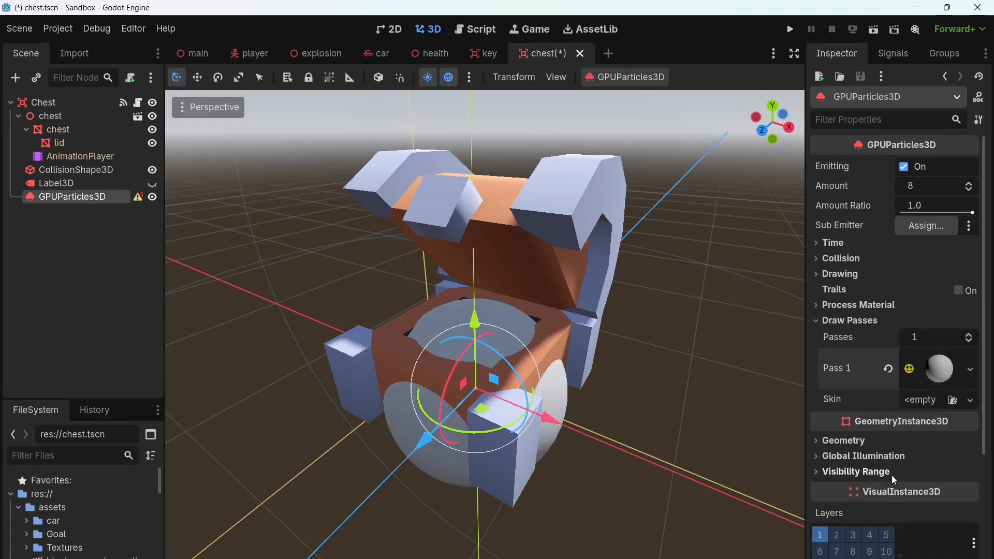
Step: Expand the draw pass sphere mesh and give it a new standard material
{"action": "left_click", "coordinate": [973, 381]}
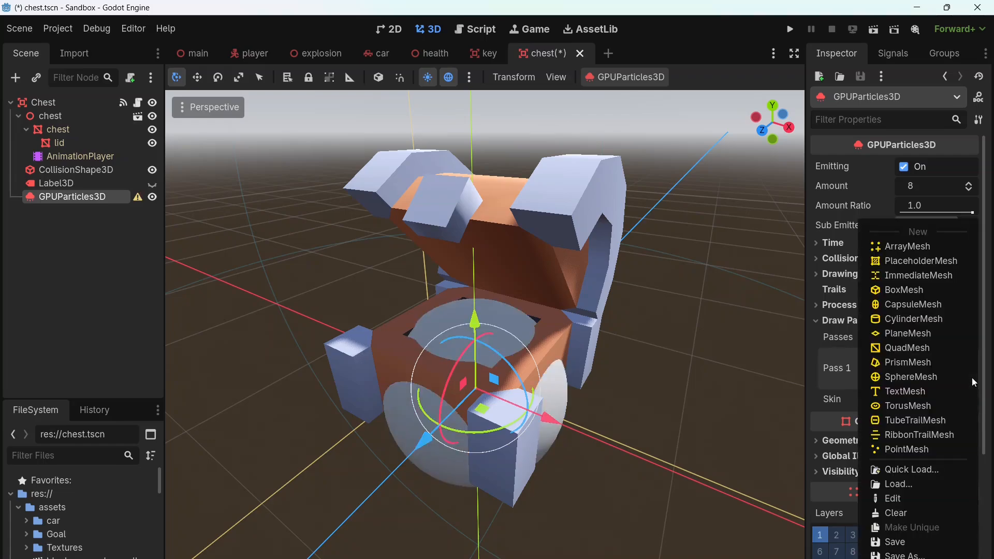
{"action": "left_click", "coordinate": [836, 376]}
{"action": "left_click", "coordinate": [938, 369]}
{"action": "scroll", "coordinate": [933, 372], "scroll_direction": "down", "scroll_amount": 5}
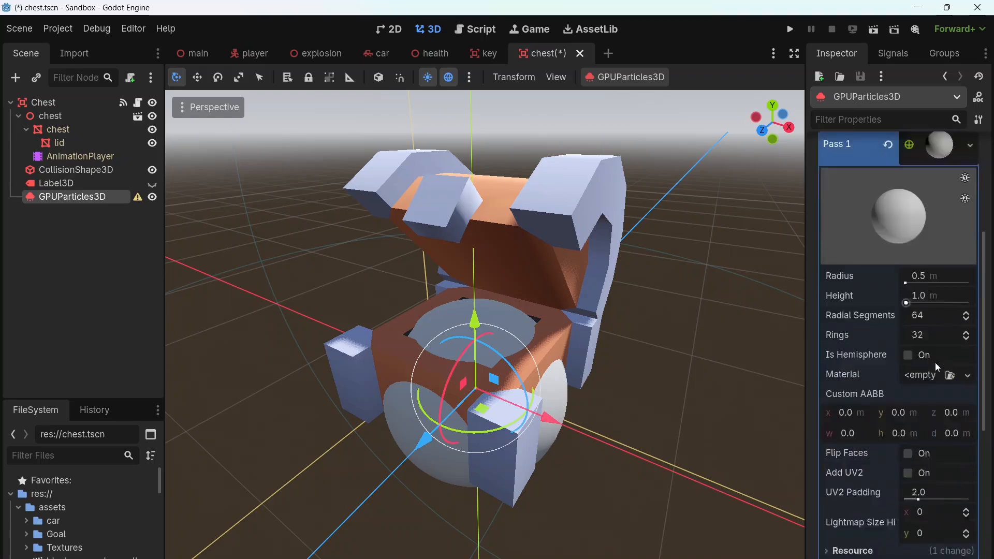
{"action": "left_click", "coordinate": [968, 320]}
{"action": "left_click", "coordinate": [928, 355]}
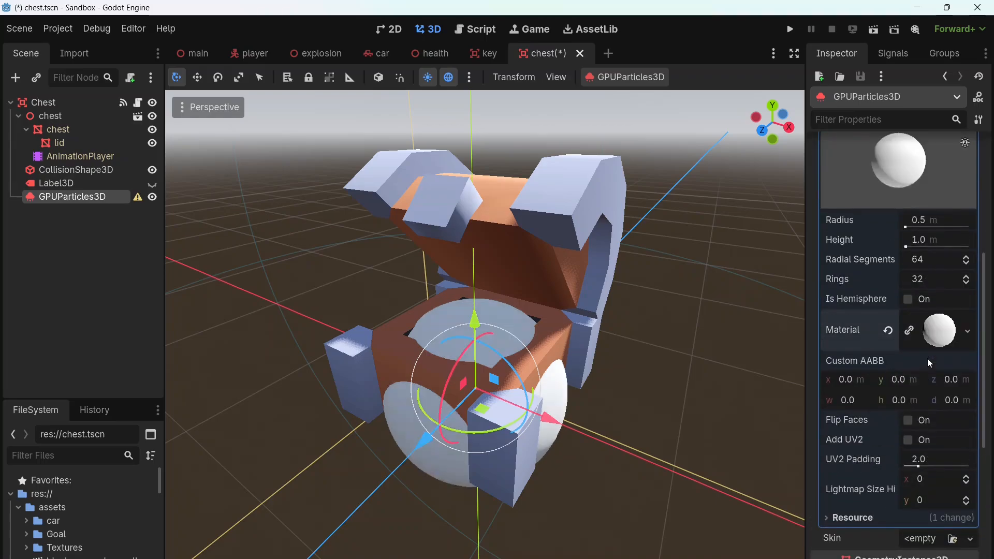
Step: Set the sphere material's albedo color to yellow, hex ffff00
{"action": "scroll", "coordinate": [938, 342], "scroll_direction": "down", "scroll_amount": 3}
{"action": "left_click", "coordinate": [939, 220]}
{"action": "scroll", "coordinate": [879, 337], "scroll_direction": "down", "scroll_amount": 3}
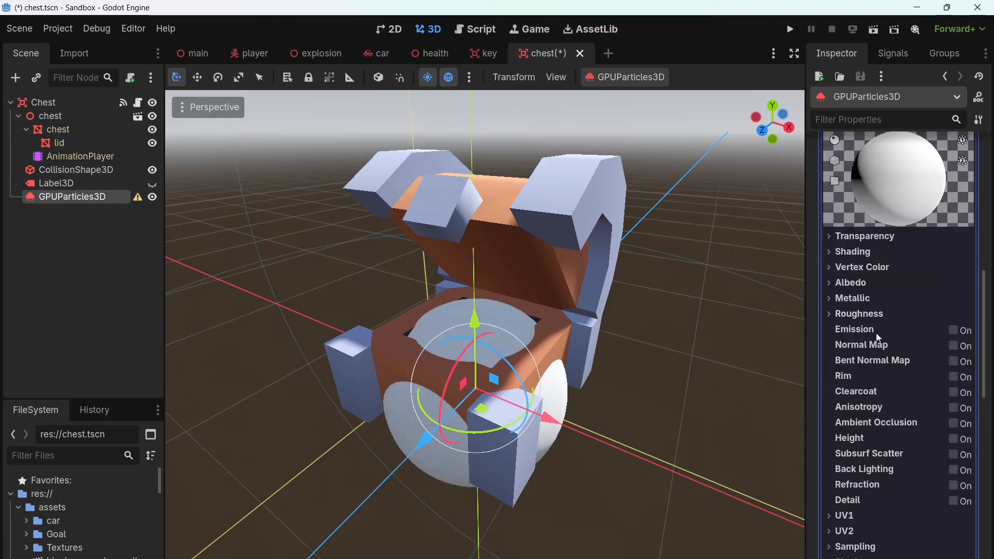
{"action": "left_click", "coordinate": [851, 284]}
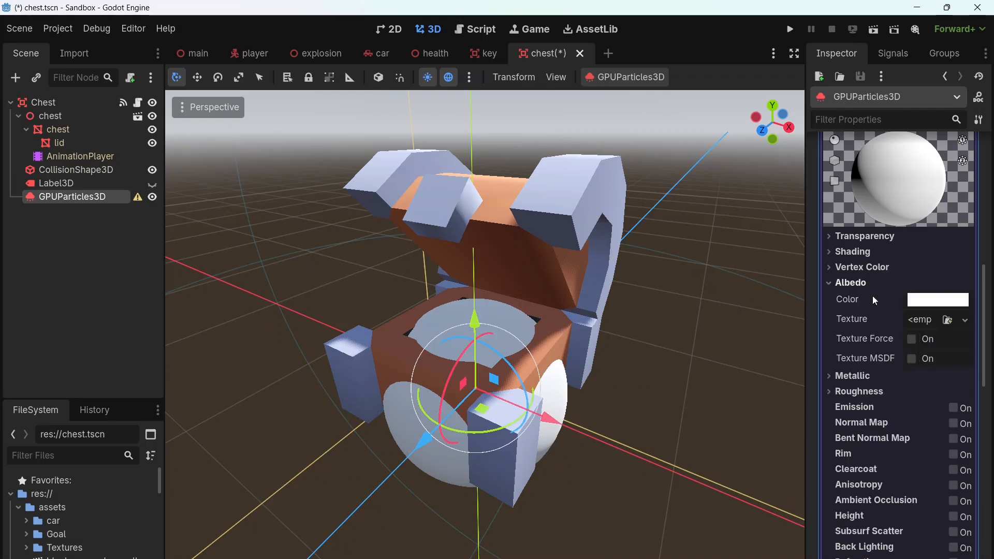
{"action": "left_click", "coordinate": [912, 304]}
{"action": "left_click_drag", "start_coordinate": [853, 458], "coordinate": [766, 452]}
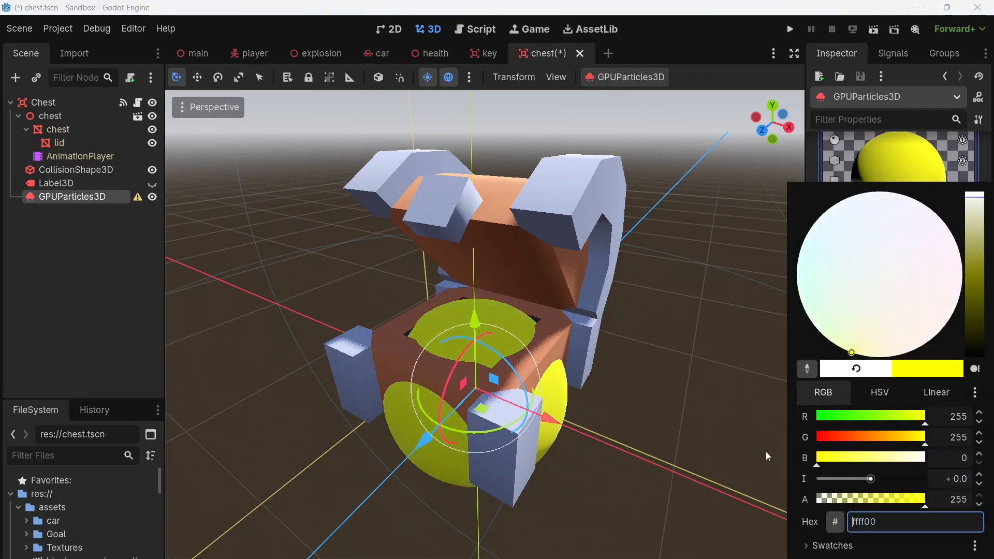
{"action": "left_click", "coordinate": [722, 430]}
Step: Set the sphere material's roughness to 0.0 and its metallic value to 1.0
{"action": "left_click", "coordinate": [859, 392]}
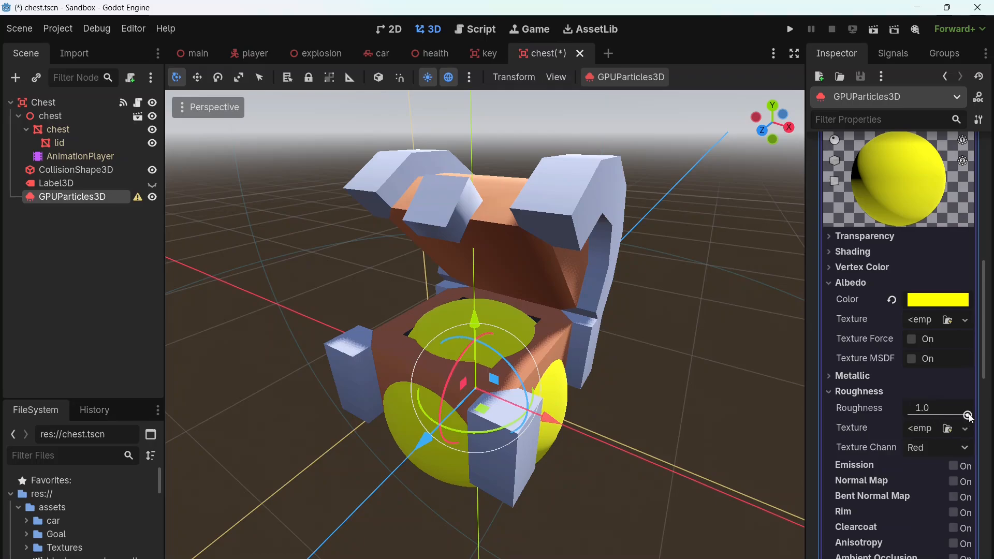
{"action": "left_click_drag", "start_coordinate": [966, 416], "coordinate": [883, 420]}
{"action": "left_click", "coordinate": [857, 376]}
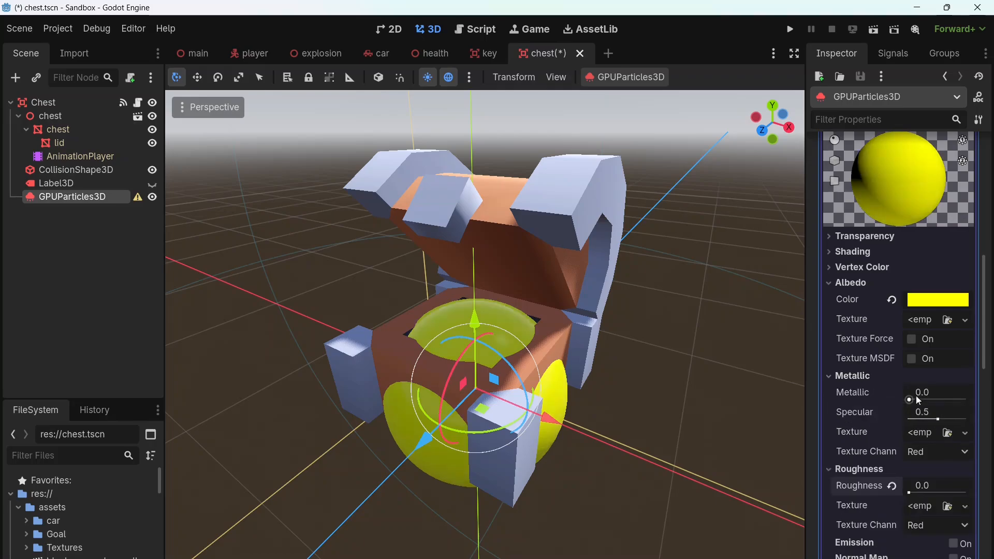
{"action": "left_click_drag", "start_coordinate": [926, 398], "coordinate": [981, 401]}
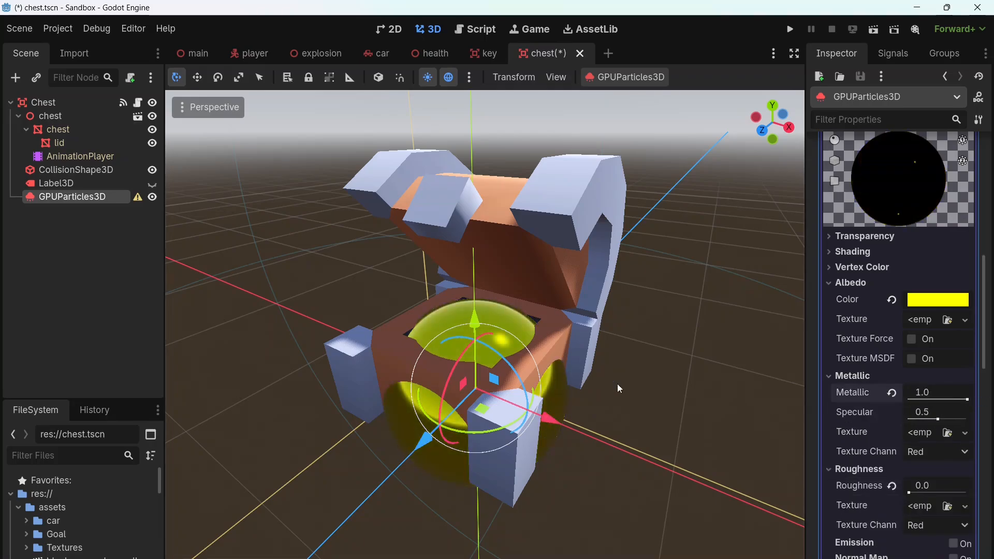
{"action": "mouse_move", "coordinate": [617, 384]}
{"action": "middle_mouse_down"}
{"action": "mouse_move", "coordinate": [604, 371]}
{"action": "mouse_move", "coordinate": [610, 377]}
{"action": "middle_mouse_up"}
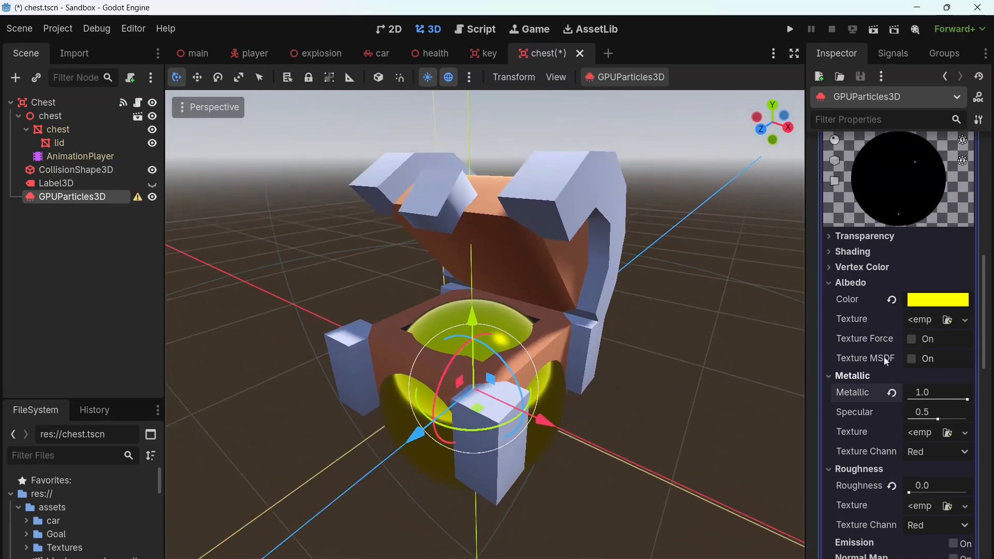
Step: Enable emission on the sphere material and set the emission color to yellow, hex ffff00
{"action": "scroll", "coordinate": [880, 378], "scroll_direction": "down", "scroll_amount": 4}
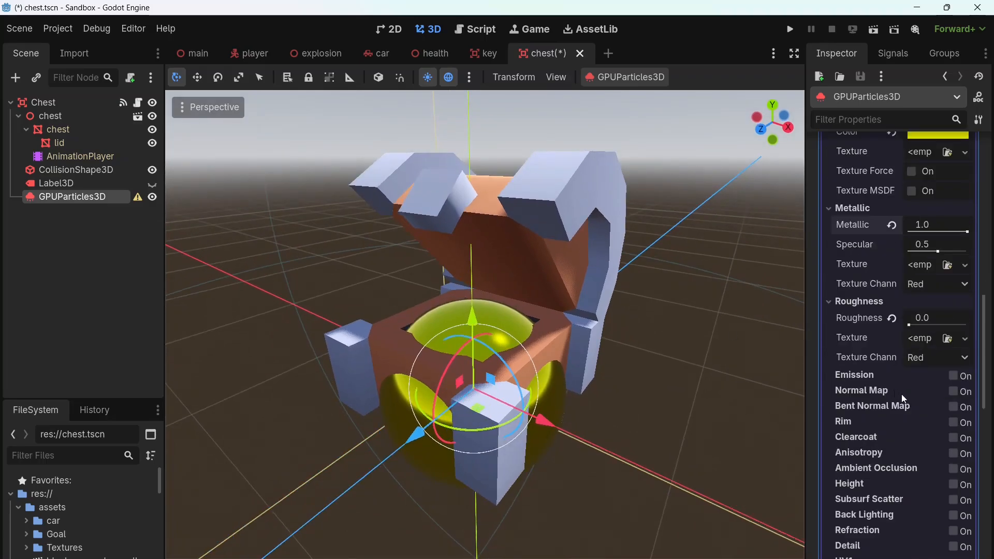
{"action": "left_click", "coordinate": [953, 376]}
{"action": "left_click", "coordinate": [930, 394]}
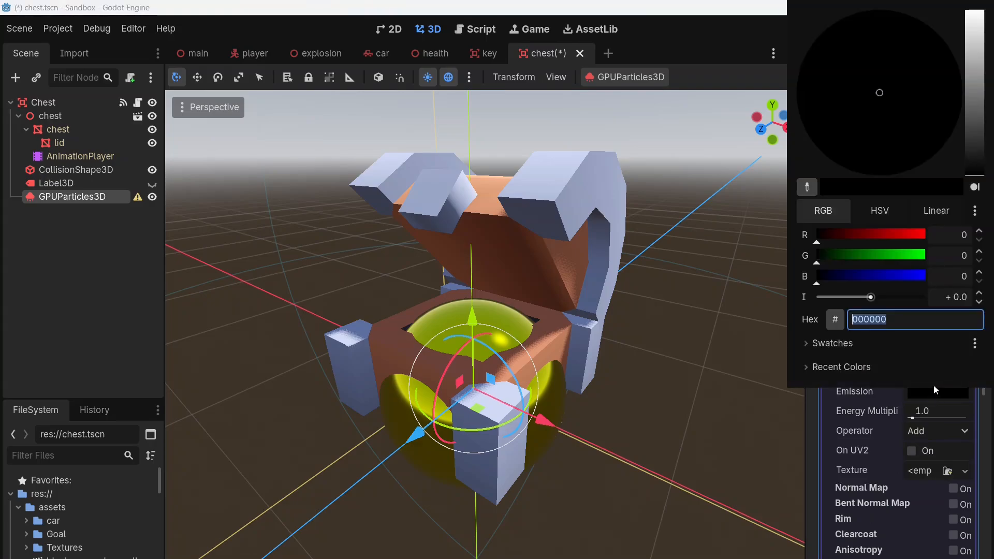
{"action": "left_click_drag", "start_coordinate": [826, 259], "coordinate": [938, 237]}
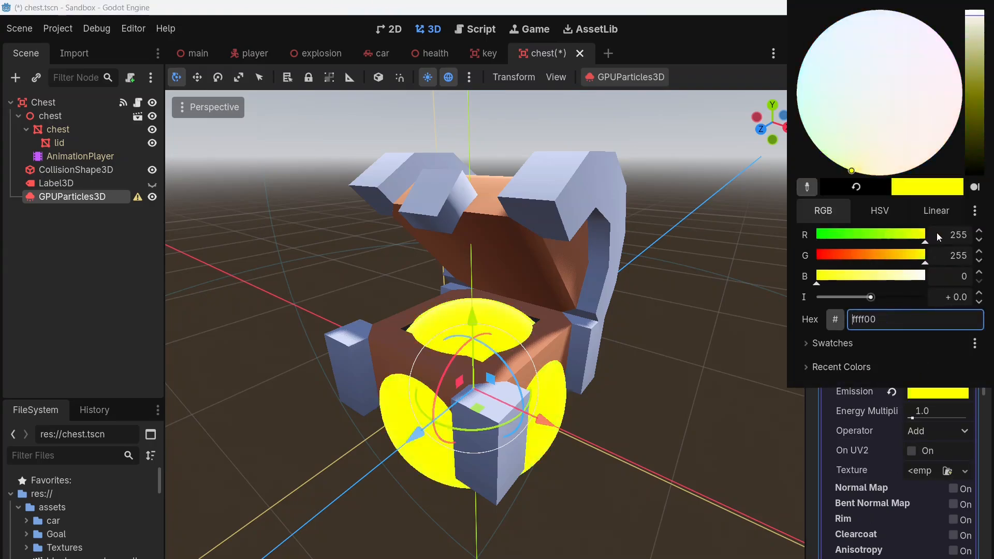
Step: Try an emission energy multiplier of 0.1 on the sphere material and settle on 0.2
{"action": "left_click", "coordinate": [875, 414]}
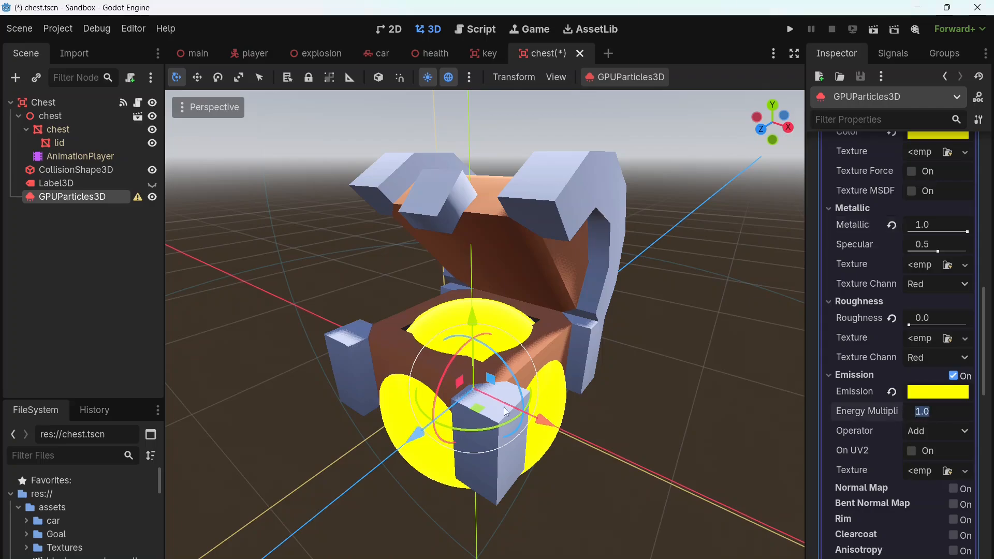
{"action": "type", "text": ".1"}
{"action": "key", "text": "Return"}
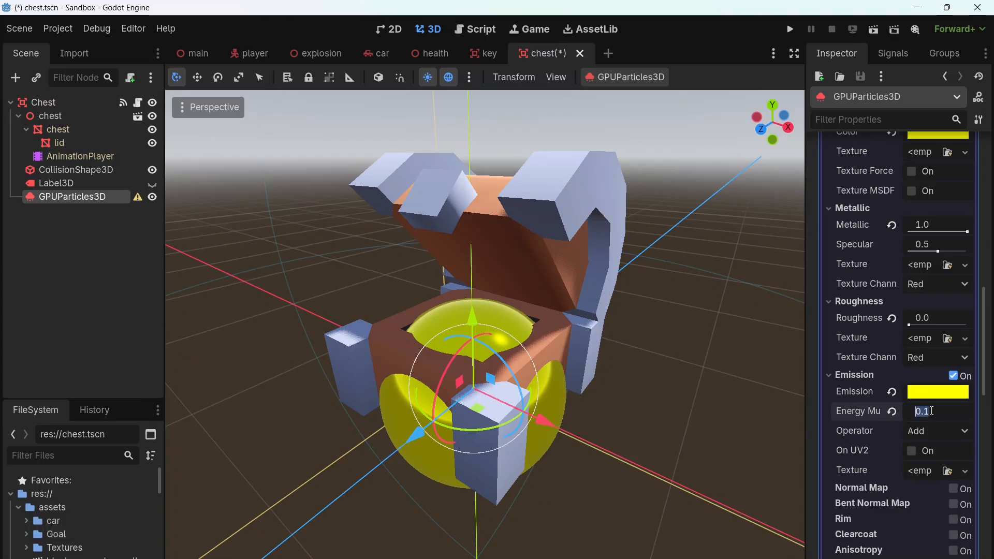
{"action": "type", "text": ".2"}
{"action": "key", "text": "Return"}
{"action": "mouse_move", "coordinate": [617, 429]}
{"action": "middle_mouse_down"}
{"action": "mouse_move", "coordinate": [661, 362]}
{"action": "mouse_move", "coordinate": [607, 423]}
{"action": "middle_mouse_up"}
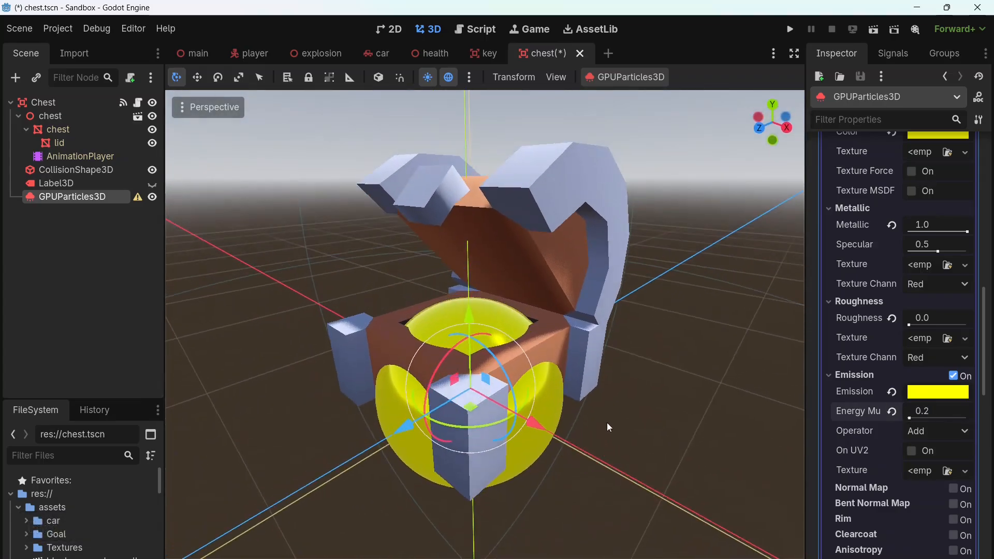
Step: Assign a new ParticleProcessMaterial as the particle emitter's process material
{"action": "scroll", "coordinate": [859, 395], "scroll_direction": "up", "scroll_amount": 10}
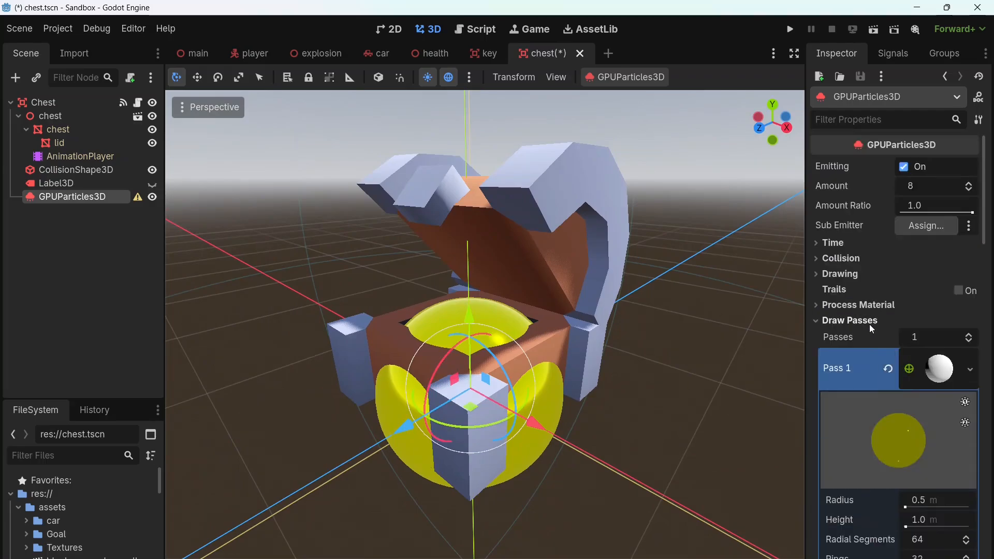
{"action": "left_click", "coordinate": [843, 306]}
{"action": "left_click", "coordinate": [971, 323]}
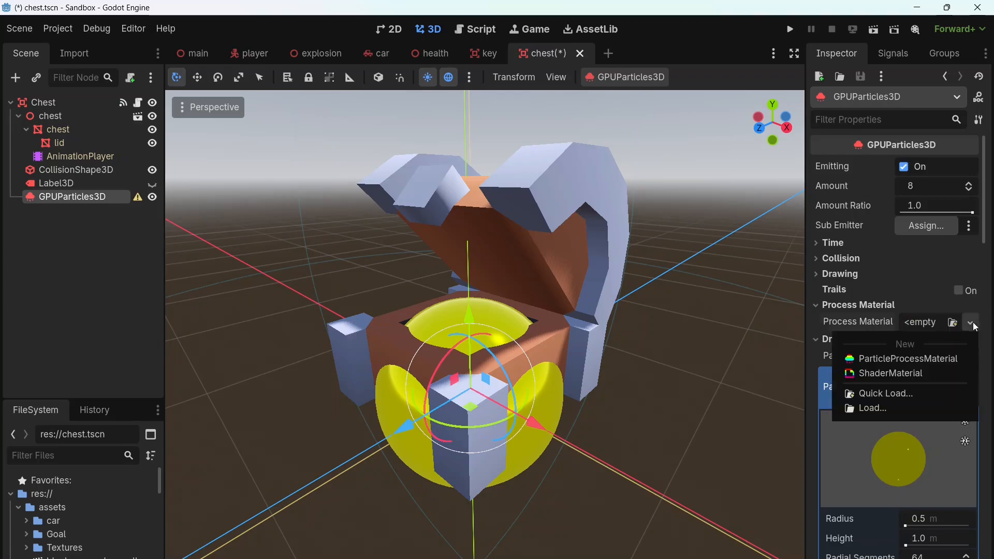
{"action": "left_click", "coordinate": [899, 362]}
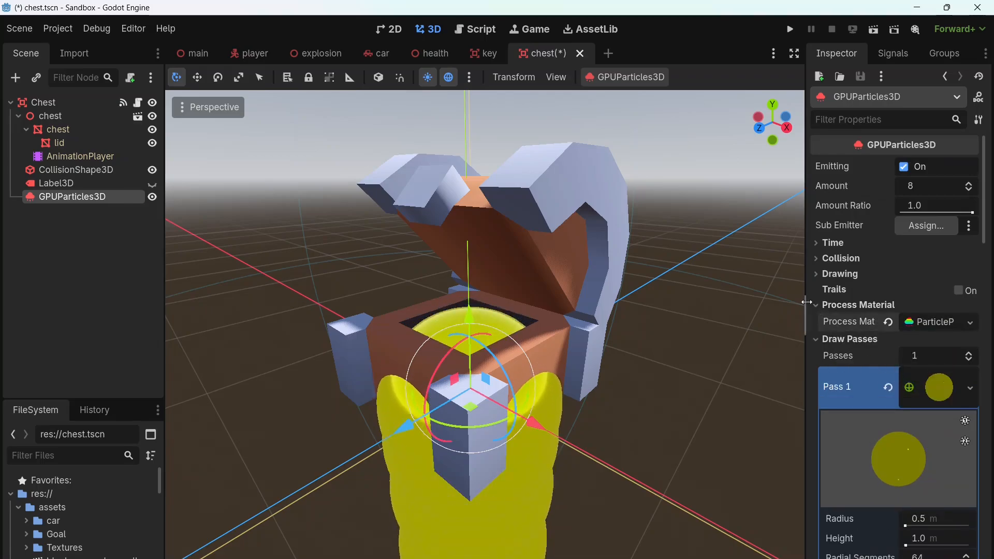
Step: Widen the inspector slightly and expand the settings of the emitter's ParticleProcessMaterial
{"action": "left_click_drag", "start_coordinate": [804, 301], "coordinate": [791, 297]}
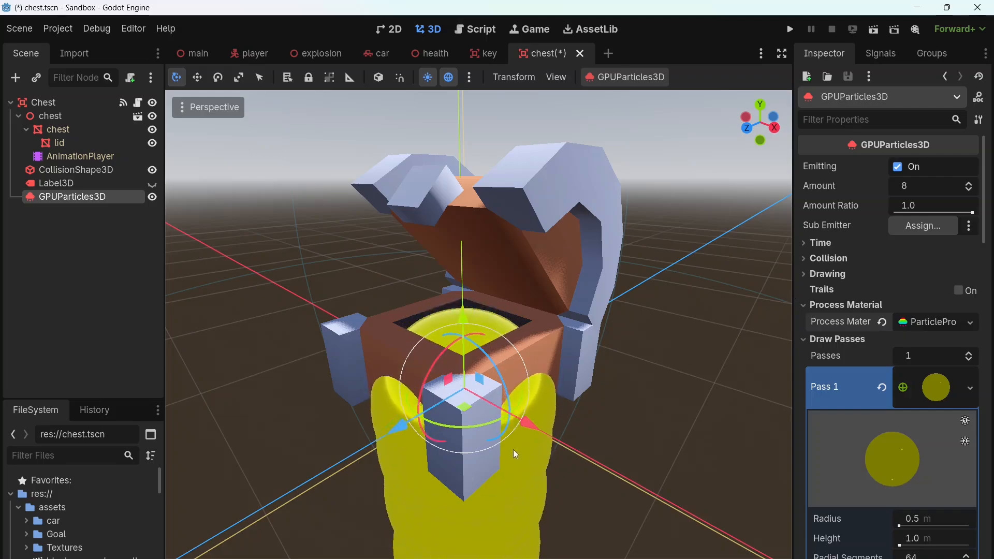
{"action": "scroll", "coordinate": [514, 445], "scroll_direction": "down", "scroll_amount": 2}
{"action": "scroll", "coordinate": [511, 430], "scroll_direction": "up", "scroll_amount": 3}
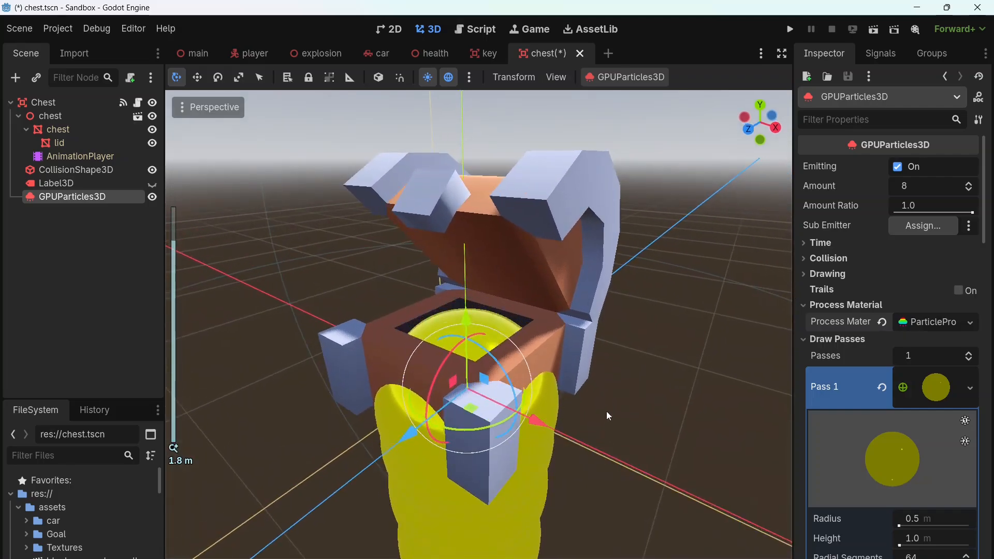
{"action": "left_click", "coordinate": [971, 322]}
{"action": "left_click", "coordinate": [937, 322]}
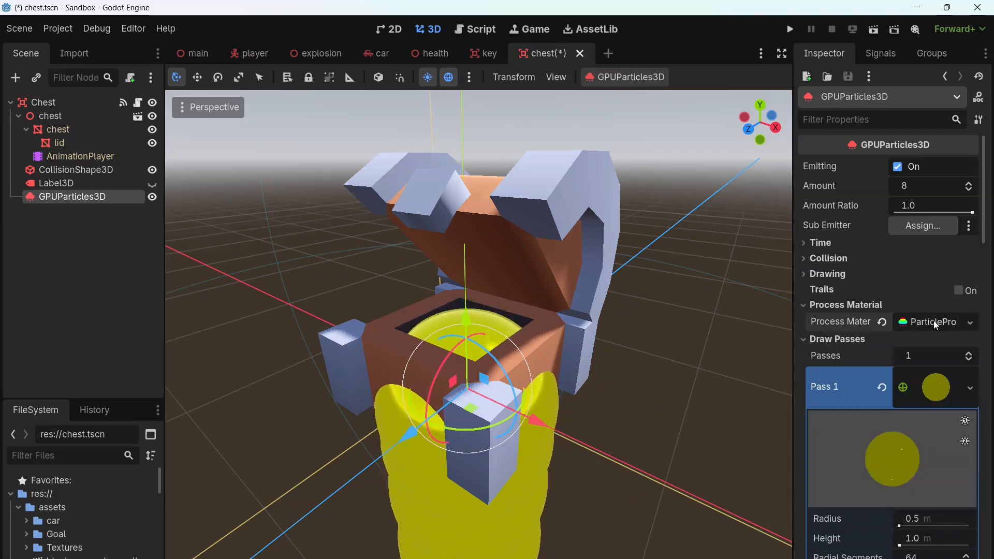
{"action": "left_click", "coordinate": [934, 322]}
{"action": "left_click", "coordinate": [935, 322]}
{"action": "scroll", "coordinate": [914, 342], "scroll_direction": "down", "scroll_amount": 2}
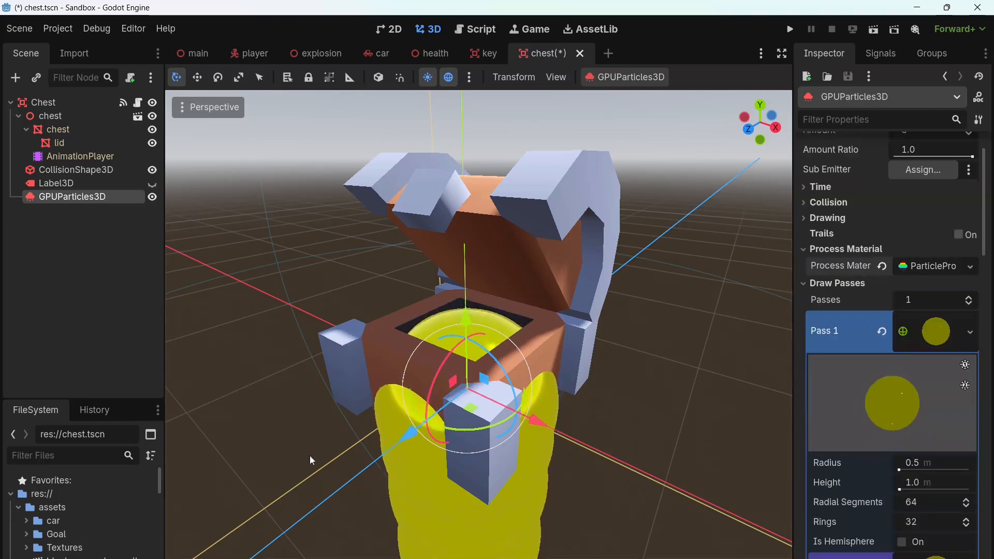
{"action": "scroll", "coordinate": [812, 400], "scroll_direction": "down", "scroll_amount": 4}
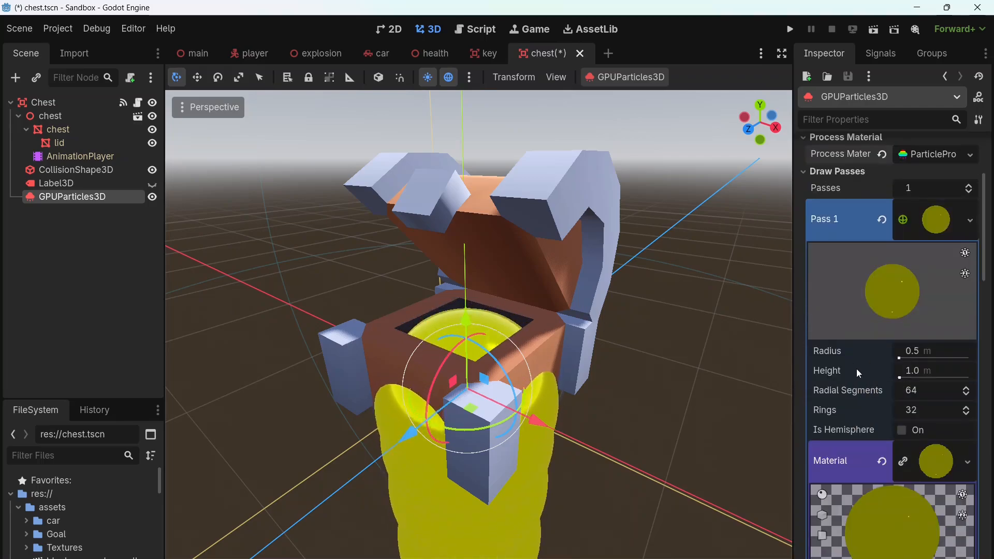
{"action": "scroll", "coordinate": [856, 369], "scroll_direction": "down", "scroll_amount": 4}
{"action": "scroll", "coordinate": [856, 374], "scroll_direction": "up", "scroll_amount": 7}
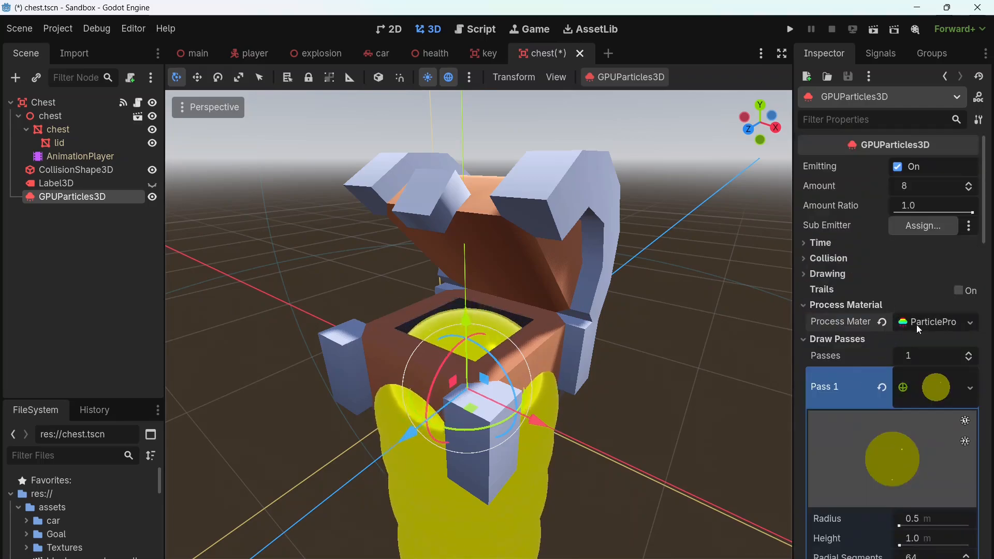
{"action": "left_click", "coordinate": [916, 324]}
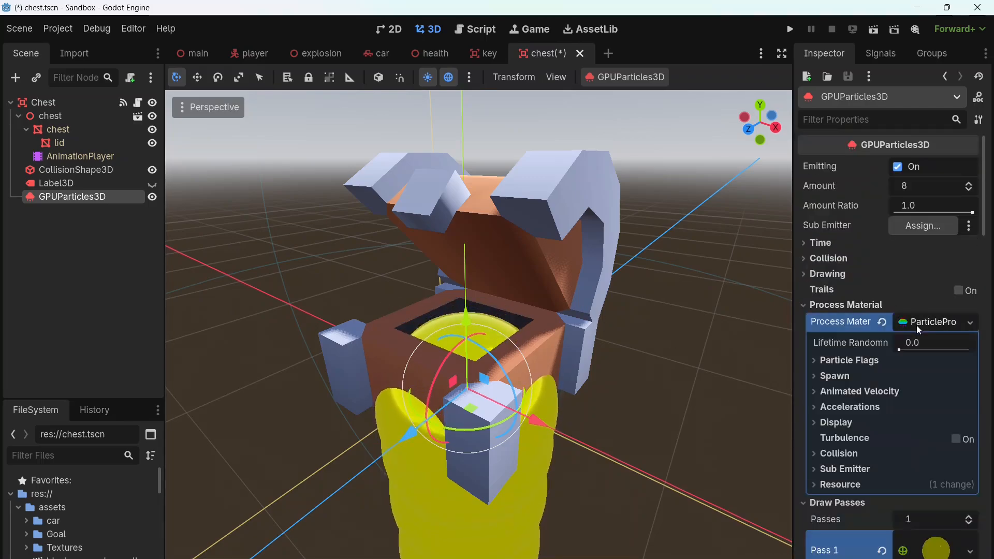
Step: Set the particles' minimum and maximum display scale to 0.1 in the emitter's process material
{"action": "left_click", "coordinate": [832, 422]}
{"action": "left_click", "coordinate": [838, 437]}
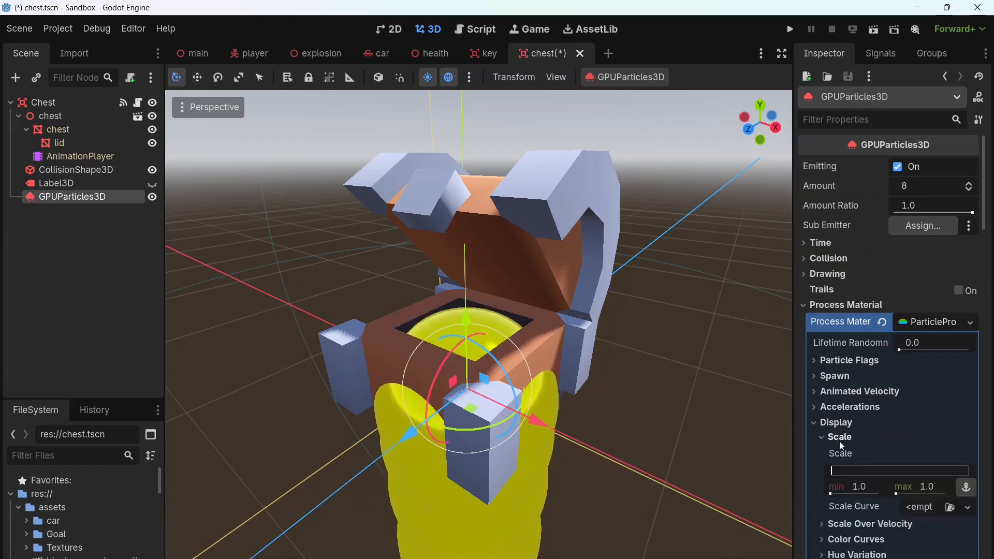
{"action": "left_click", "coordinate": [940, 487]}
{"action": "type", "text": ".12"}
{"action": "key", "text": "BackSpace"}
{"action": "key", "text": "Return"}
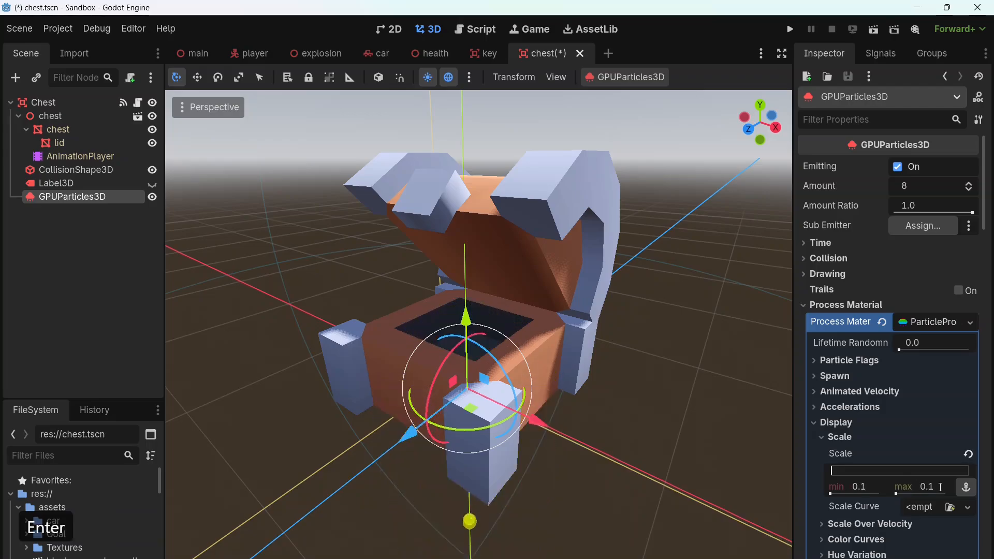
{"action": "mouse_move", "coordinate": [404, 477]}
{"action": "middle_mouse_down"}
{"action": "mouse_move", "coordinate": [423, 327]}
{"action": "mouse_move", "coordinate": [367, 505]}
{"action": "mouse_move", "coordinate": [402, 487]}
{"action": "middle_mouse_up"}
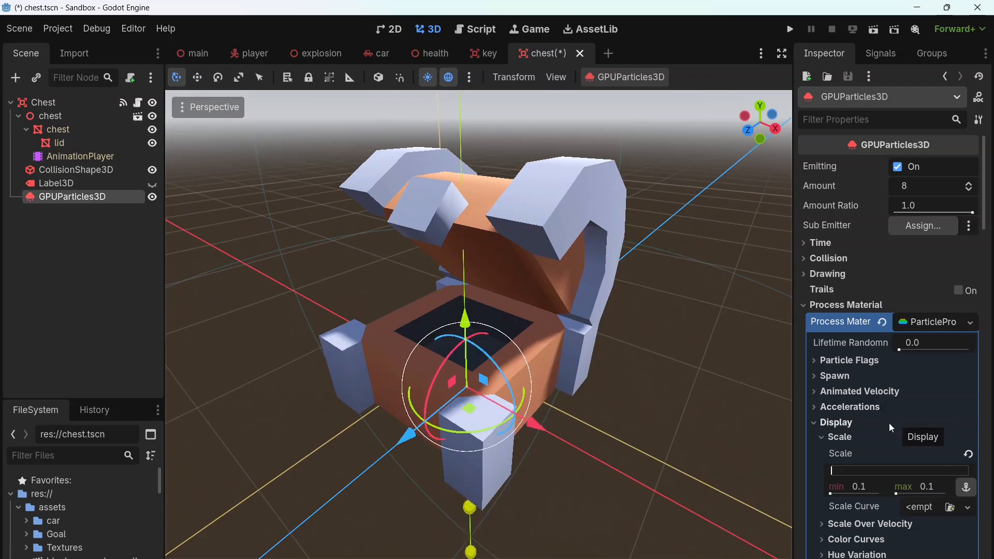
{"action": "middle_click_drag", "start_coordinate": [536, 465], "coordinate": [579, 457]}
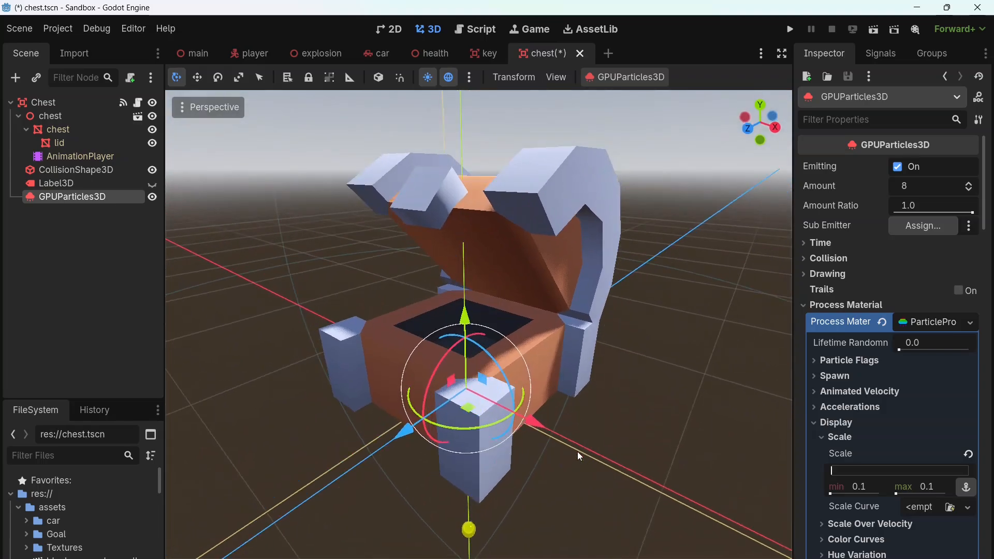
Step: Try a Y gravity of 3 for the particles' acceleration and settle on 1
{"action": "left_click", "coordinate": [831, 407]}
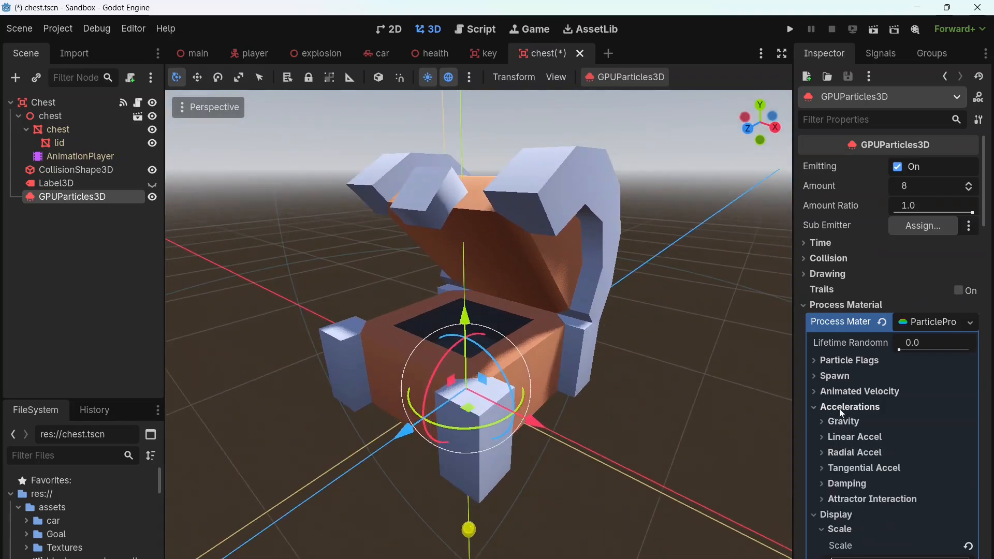
{"action": "left_click", "coordinate": [845, 423]}
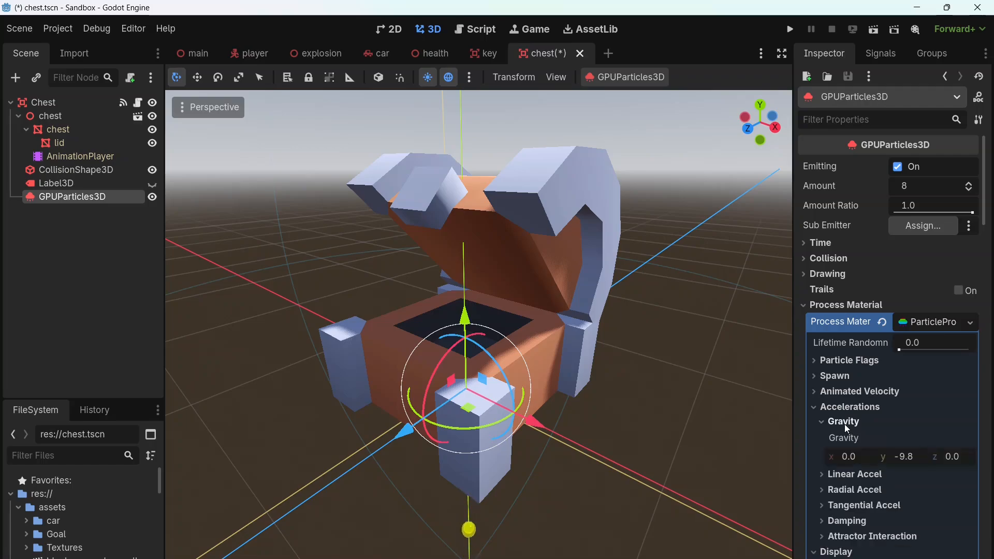
{"action": "left_click", "coordinate": [902, 457]}
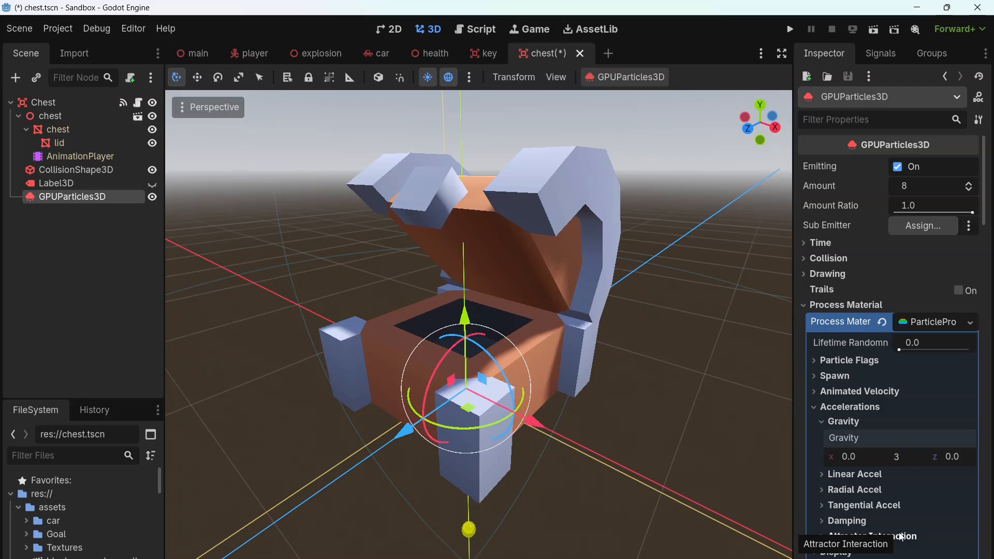
{"action": "key", "text": "Return"}
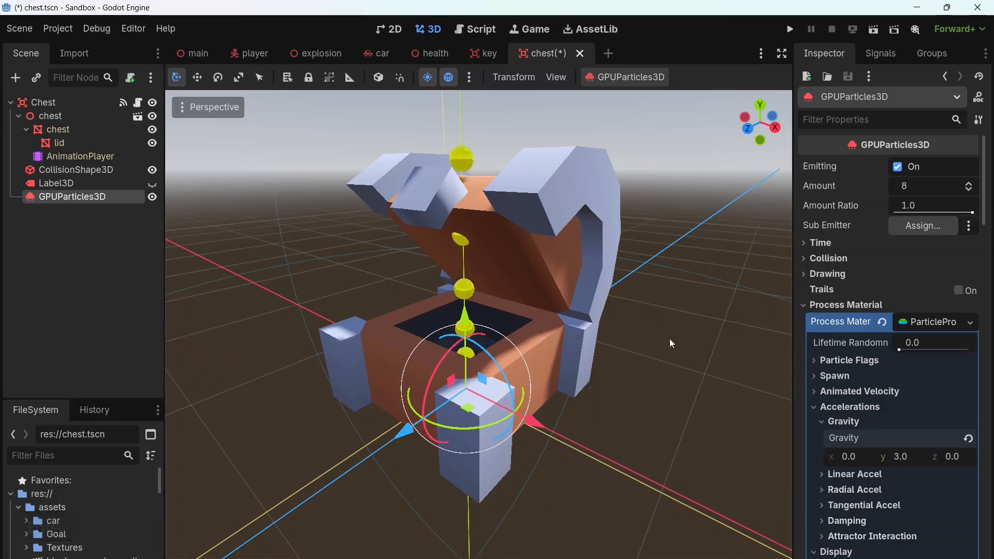
{"action": "mouse_move", "coordinate": [670, 338]}
{"action": "middle_mouse_down"}
{"action": "mouse_move", "coordinate": [665, 355]}
{"action": "mouse_move", "coordinate": [623, 268]}
{"action": "mouse_move", "coordinate": [650, 344]}
{"action": "mouse_move", "coordinate": [663, 335]}
{"action": "middle_mouse_up"}
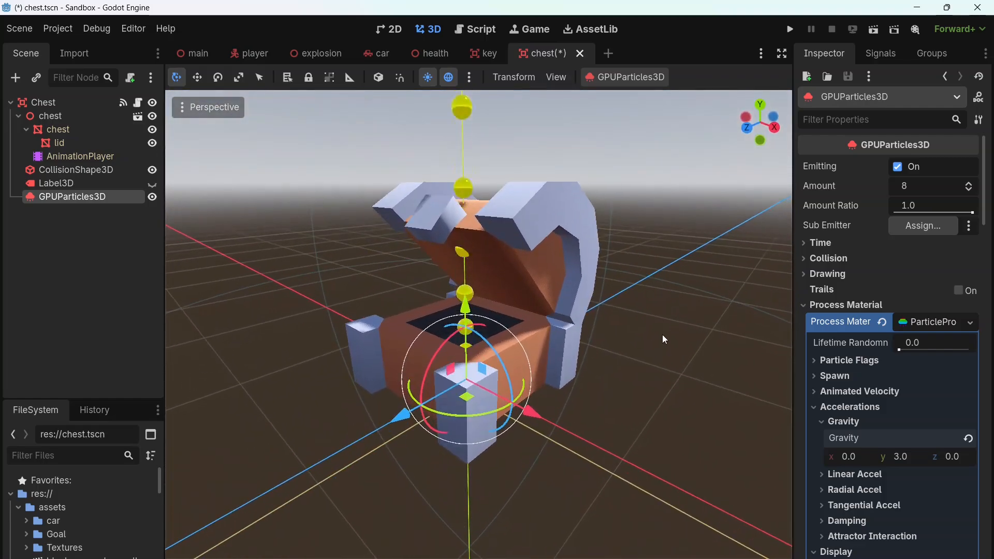
{"action": "left_click", "coordinate": [895, 458]}
{"action": "type", "text": "1"}
{"action": "key", "text": "Return"}
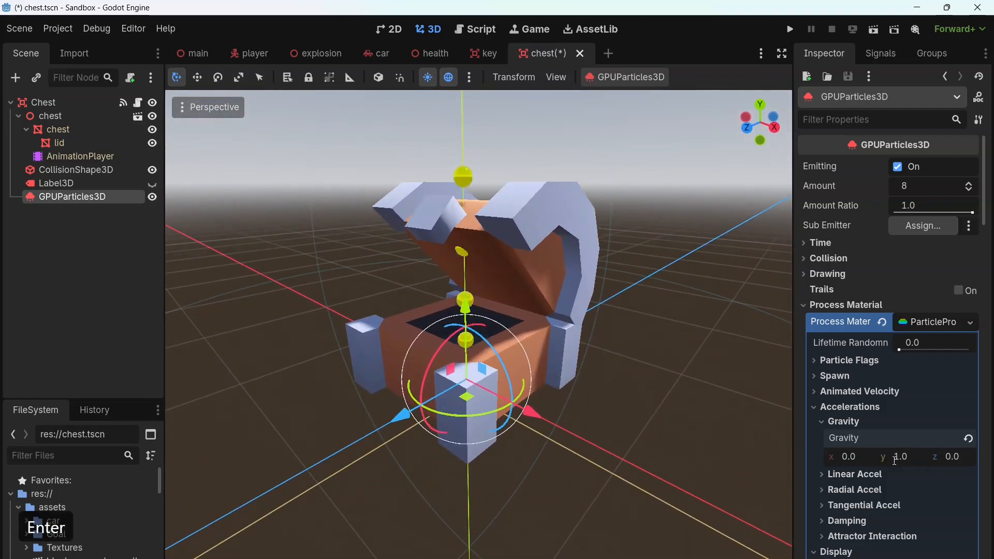
{"action": "mouse_move", "coordinate": [611, 352]}
{"action": "middle_mouse_down"}
{"action": "mouse_move", "coordinate": [630, 337]}
{"action": "mouse_move", "coordinate": [603, 359]}
{"action": "mouse_move", "coordinate": [595, 352]}
{"action": "middle_mouse_up"}
{"action": "middle_click_drag", "start_coordinate": [476, 325], "coordinate": [487, 353]}
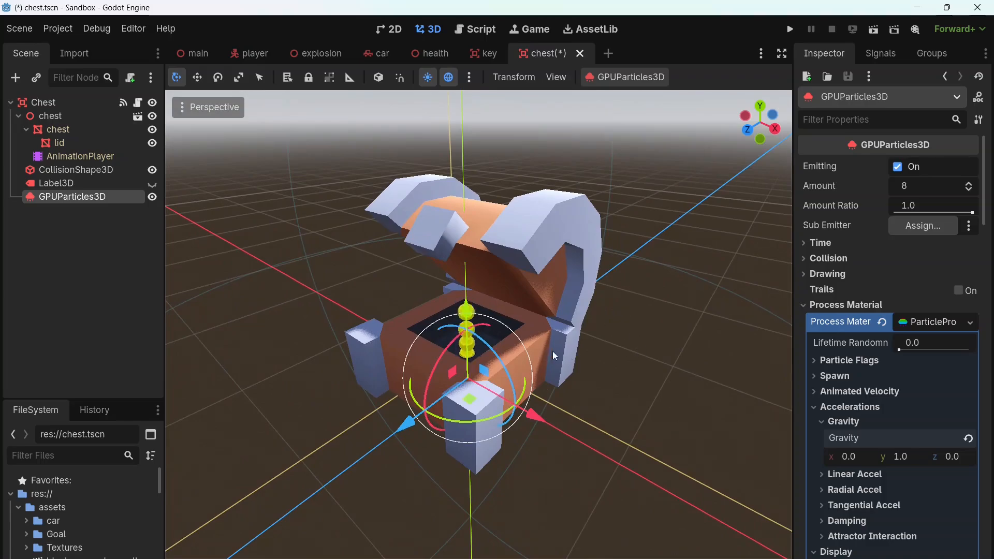
Step: Set the particles' minimum and maximum initial spawn velocity to 1
{"action": "left_click", "coordinate": [835, 376]}
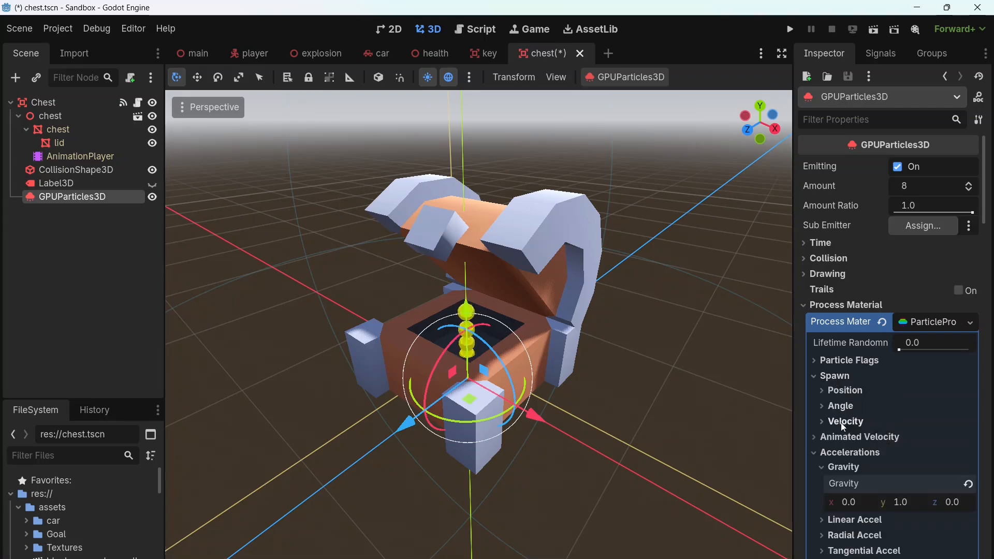
{"action": "left_click", "coordinate": [843, 423]}
{"action": "scroll", "coordinate": [841, 414], "scroll_direction": "down", "scroll_amount": 5}
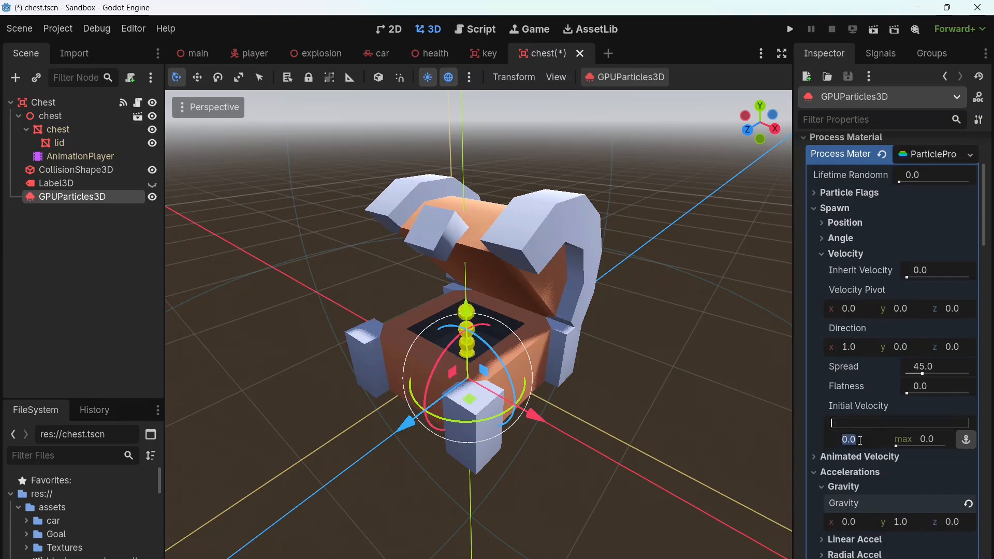
{"action": "type", "text": "1"}
{"action": "key", "text": "Return"}
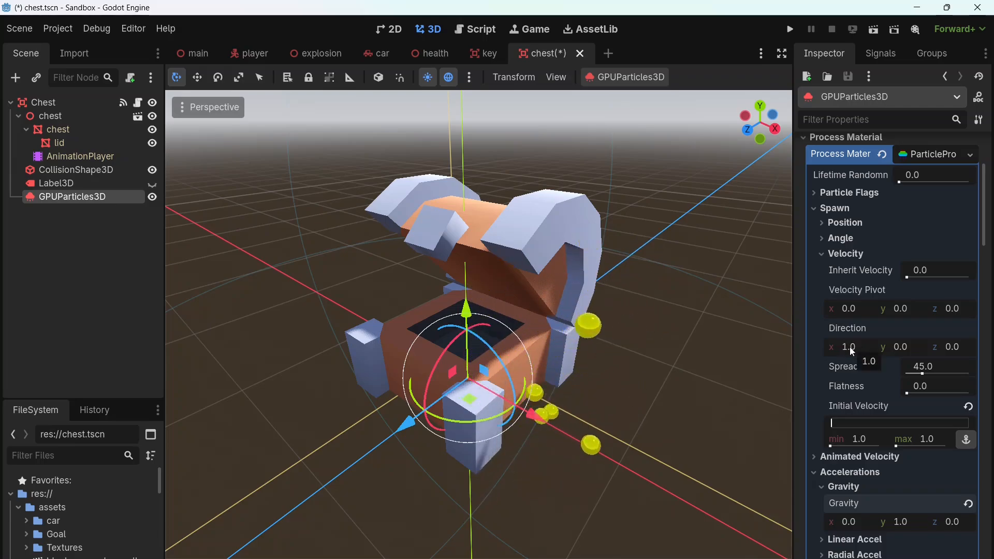
Step: Point the particles' spawn direction straight up, with X at 0 and Y at 1
{"action": "left_click", "coordinate": [894, 352]}
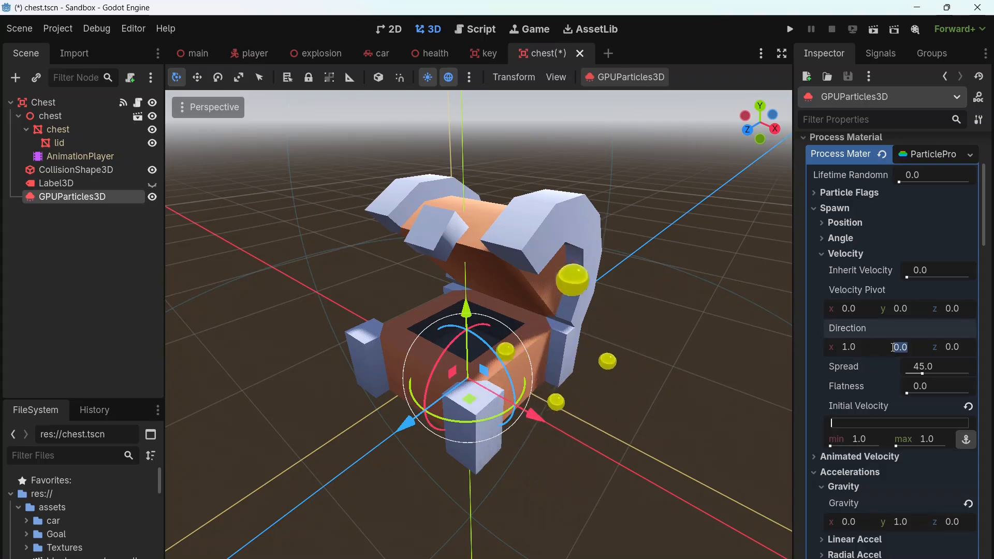
{"action": "type", "text": "1"}
{"action": "left_click", "coordinate": [851, 351]}
{"action": "type", "text": "0"}
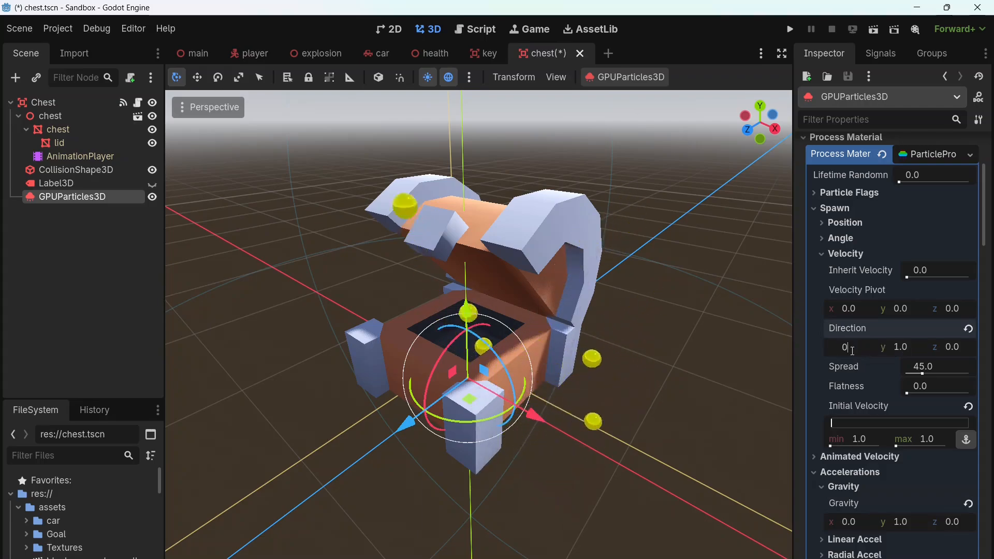
{"action": "key", "text": "Return"}
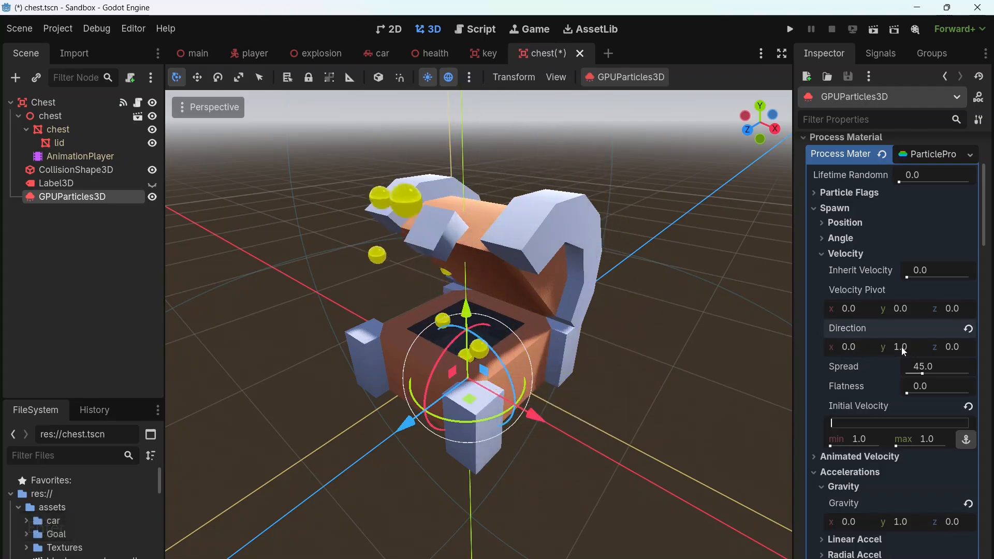
{"action": "scroll", "coordinate": [586, 331], "scroll_direction": "down", "scroll_amount": 2}
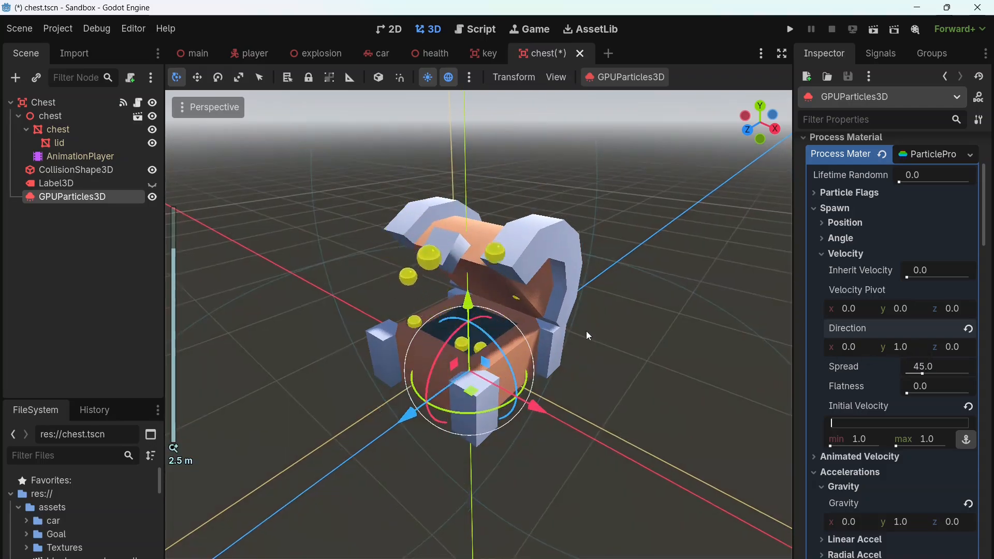
{"action": "middle_click_drag", "start_coordinate": [586, 330], "coordinate": [602, 331]}
{"action": "scroll", "coordinate": [602, 331], "scroll_direction": "up", "scroll_amount": 2}
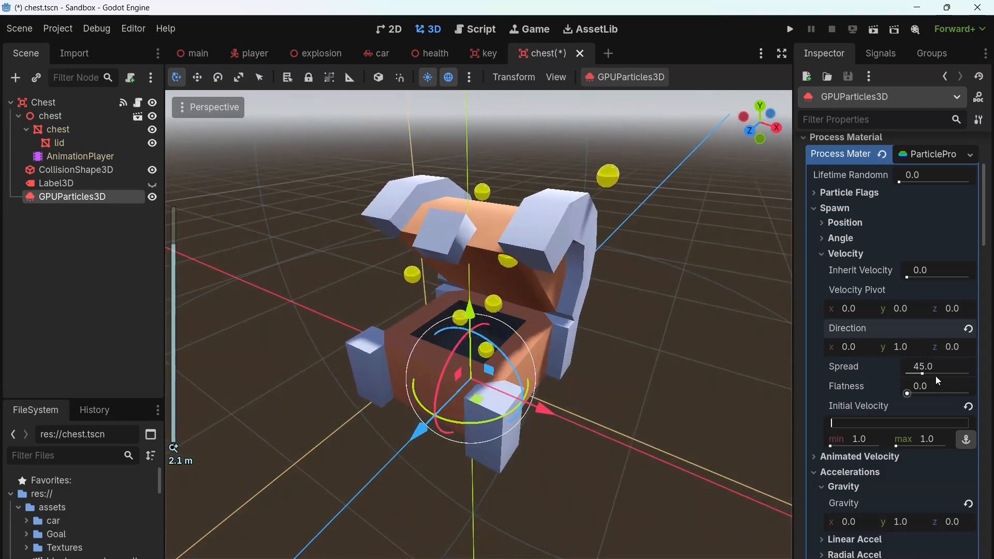
Step: Set the spawn velocity's spread to 90 and save the chest scene
{"action": "left_click", "coordinate": [932, 367]}
{"action": "type", "text": "90"}
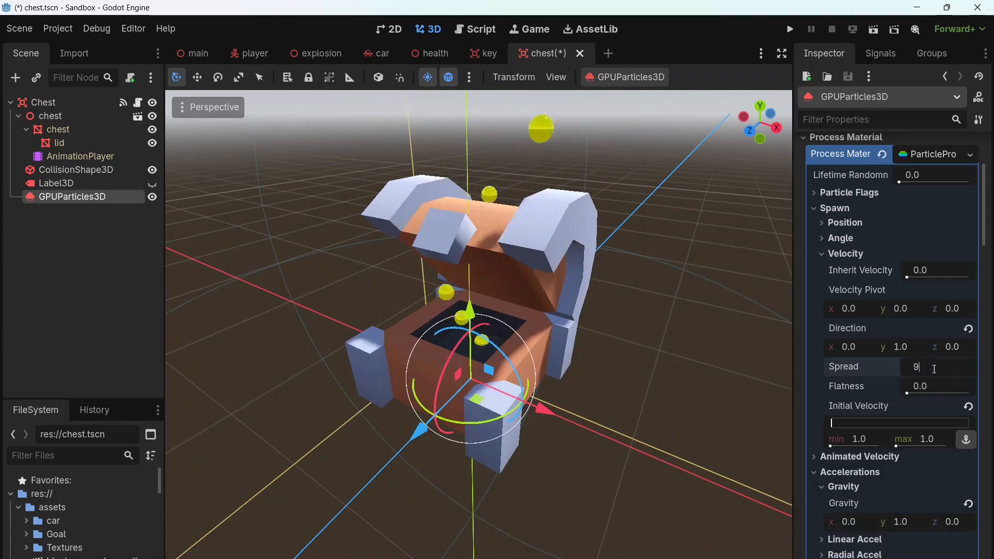
{"action": "key", "text": "Return"}
{"action": "middle_click_drag", "start_coordinate": [607, 362], "coordinate": [528, 373]}
{"action": "scroll", "coordinate": [613, 357], "scroll_direction": "down", "scroll_amount": 2}
{"action": "scroll", "coordinate": [567, 359], "scroll_direction": "up", "scroll_amount": 4}
{"action": "scroll", "coordinate": [569, 360], "scroll_direction": "down", "scroll_amount": 2}
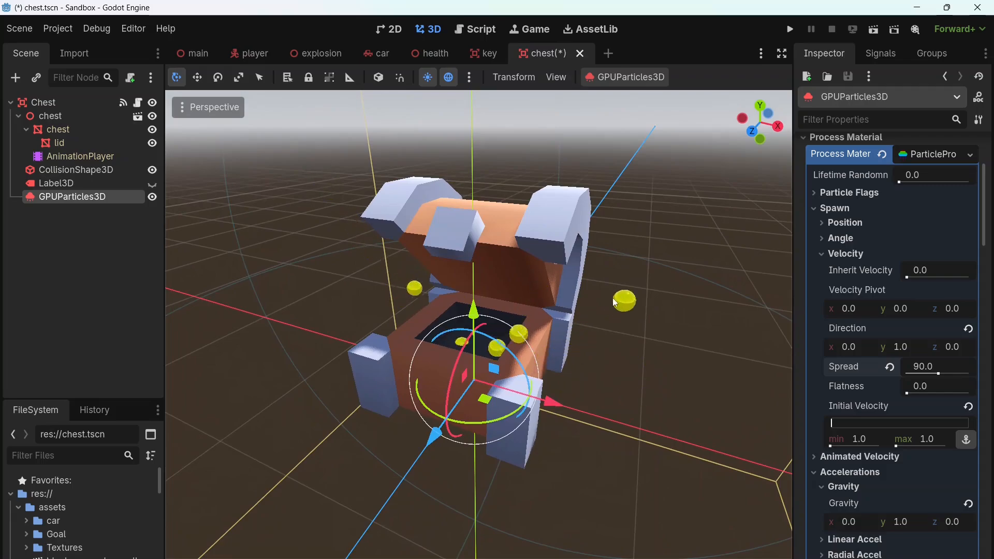
{"action": "key", "text": "ctrl+s"}
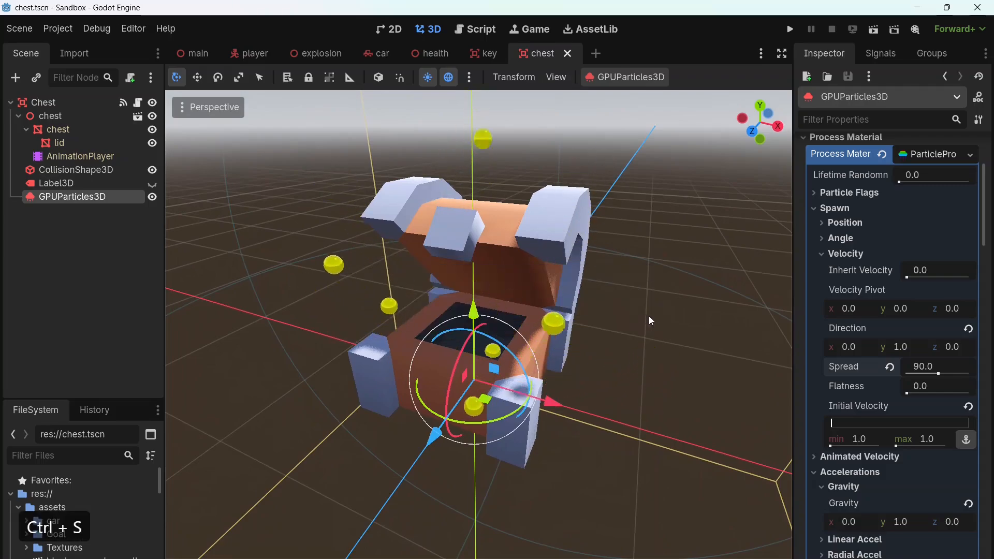
Step: Play the close animation of the chest's AnimationPlayer to shut the lid, then collapse the animation editor
{"action": "left_click", "coordinate": [101, 157]}
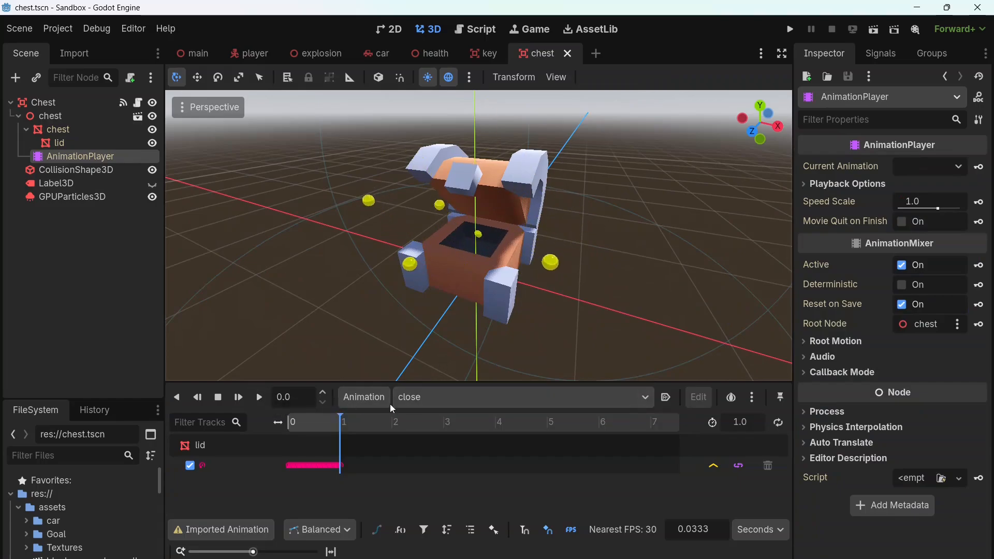
{"action": "left_click", "coordinate": [260, 397]}
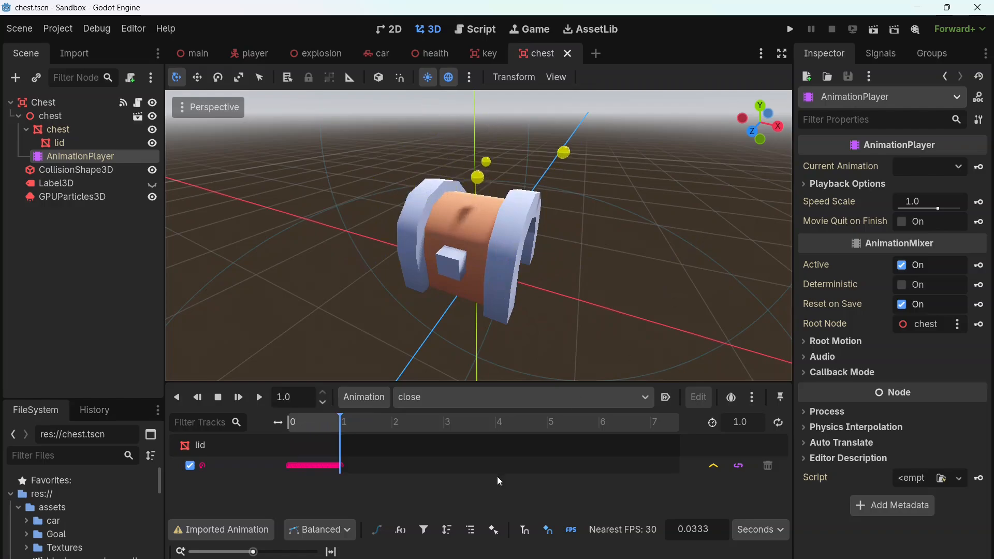
{"action": "left_click", "coordinate": [362, 558]}
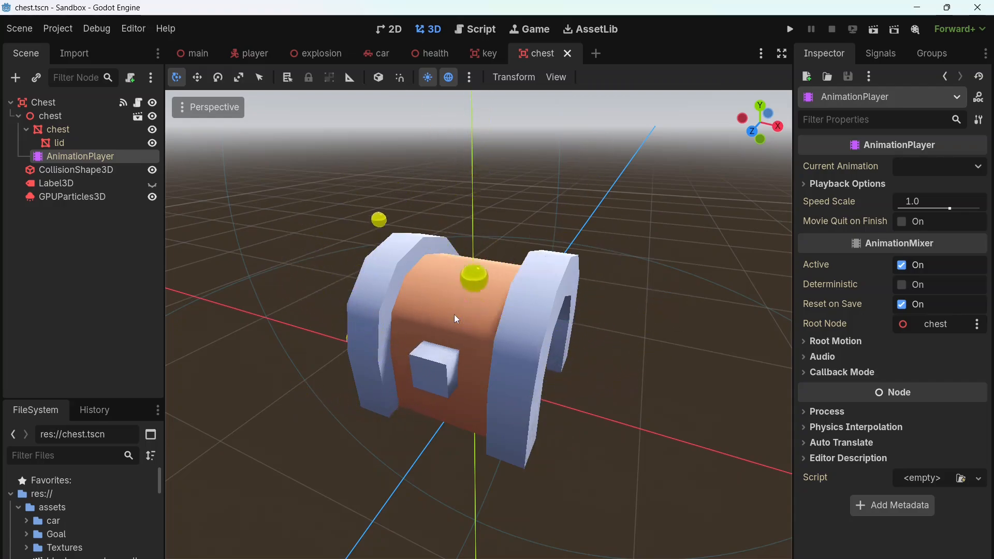
Step: Turn off emitting on the GPUParticles3D node and save the chest scene
{"action": "left_click", "coordinate": [95, 201]}
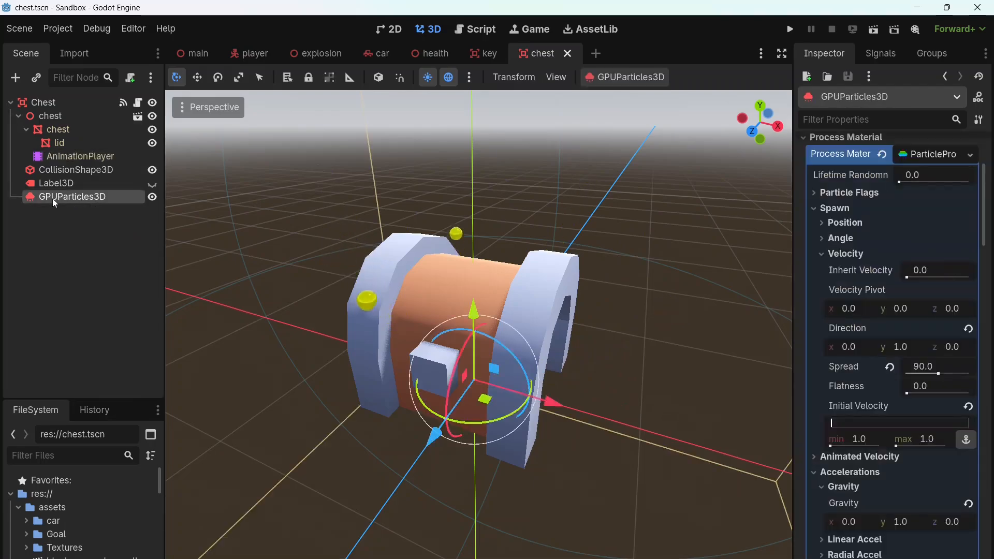
{"action": "scroll", "coordinate": [850, 294], "scroll_direction": "up", "scroll_amount": 3}
{"action": "scroll", "coordinate": [850, 294], "scroll_direction": "up", "scroll_amount": 2}
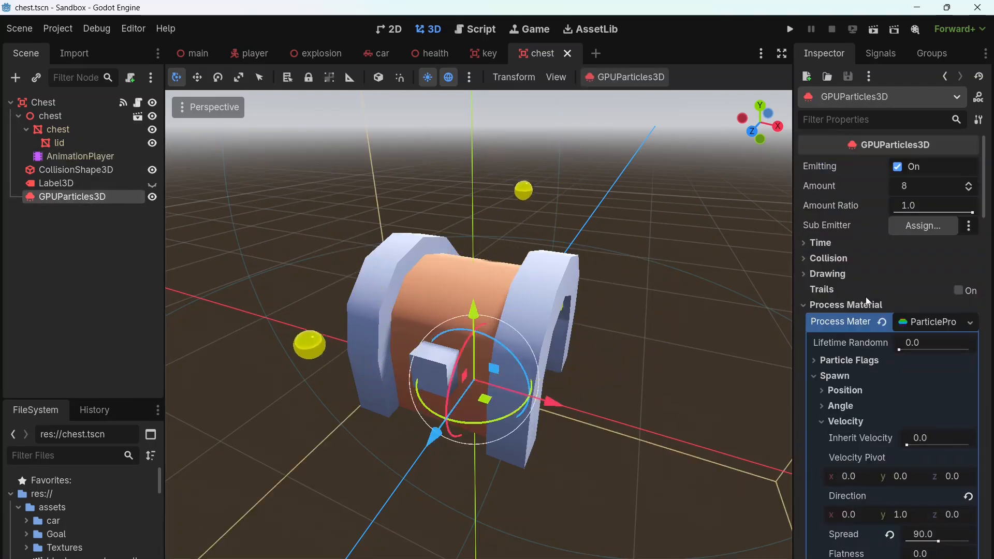
{"action": "left_click", "coordinate": [898, 168]}
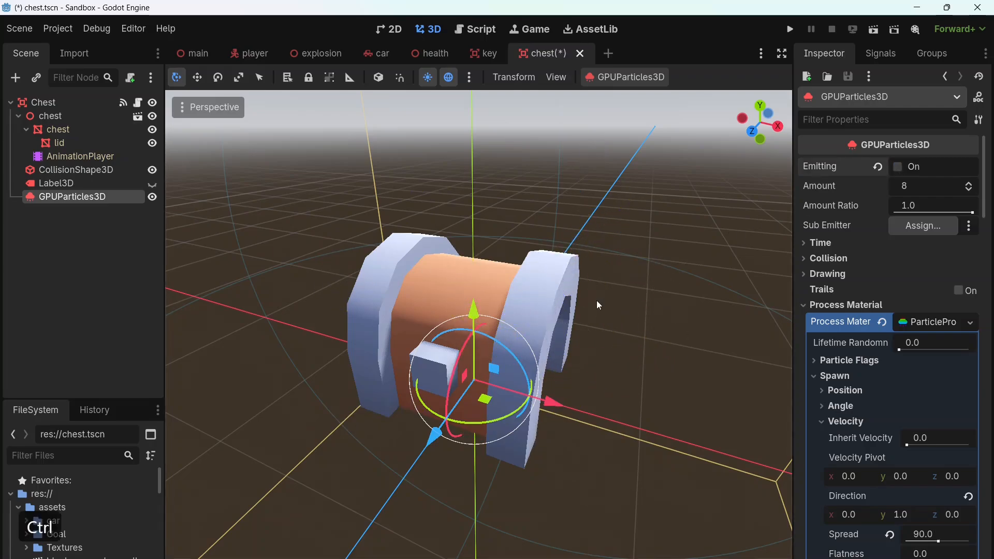
{"action": "key", "text": "ctrl+s"}
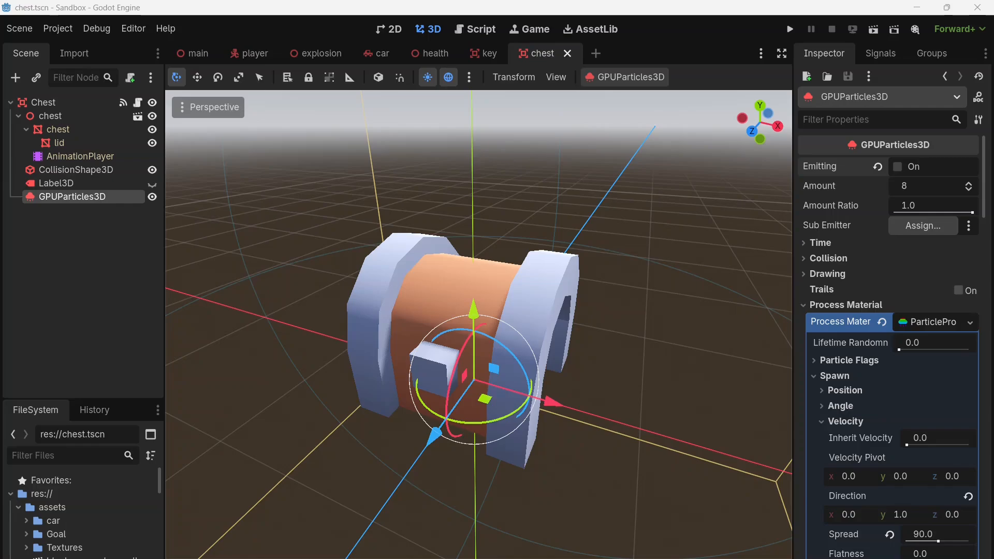
Step: In chest.gd, add an onready variable referencing the GPUParticles3D node below the label_3d variable
{"action": "left_click", "coordinate": [478, 31]}
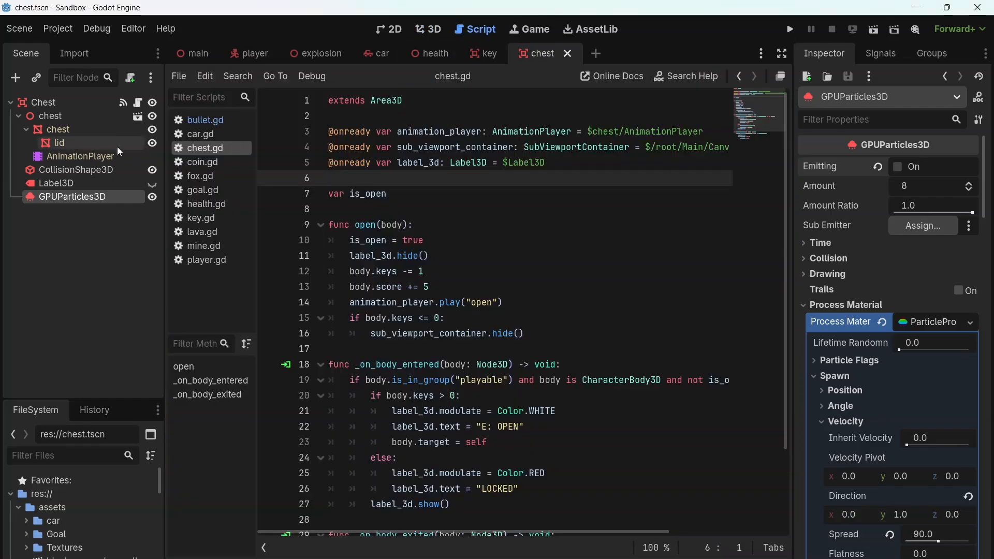
{"action": "left_click_drag", "start_coordinate": [46, 202], "coordinate": [342, 182], "text": "ctrl"}
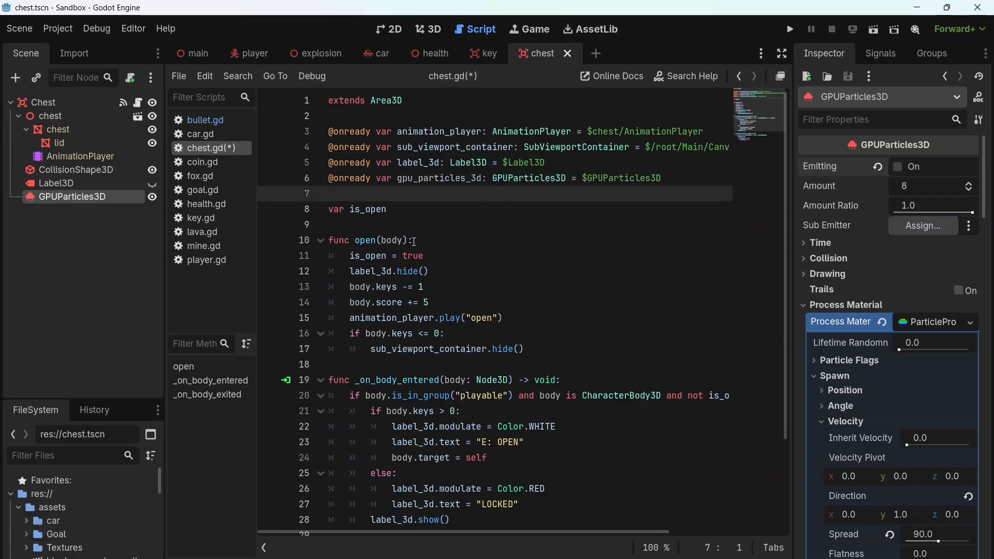
Step: Add gpu_particles_3d.emitting = true after the "open" animation call in the open function, and save the script
{"action": "left_click", "coordinate": [532, 320]}
{"action": "key", "text": "Return"}
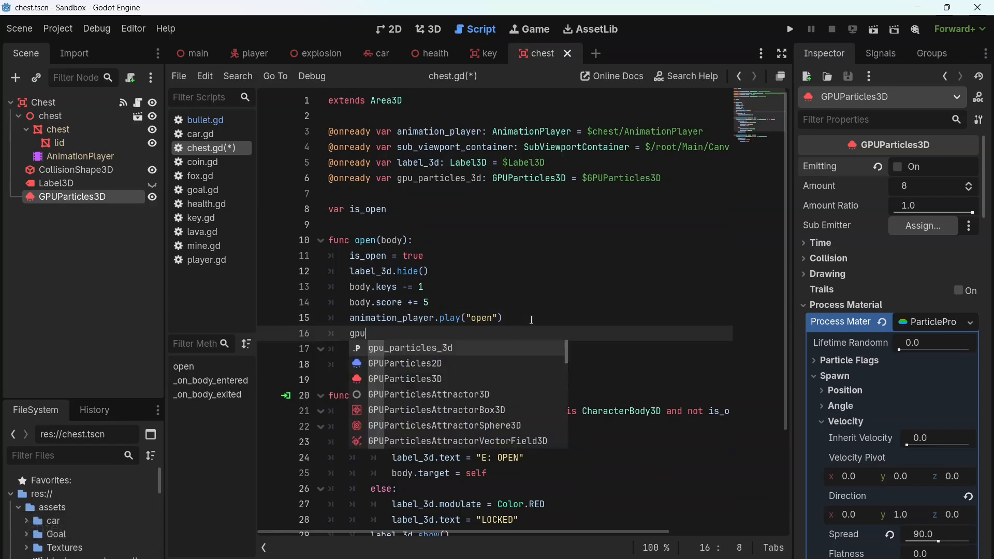
{"action": "type", "text": "gpu"}
{"action": "key", "text": "Return"}
{"action": "type", "text": ".em"}
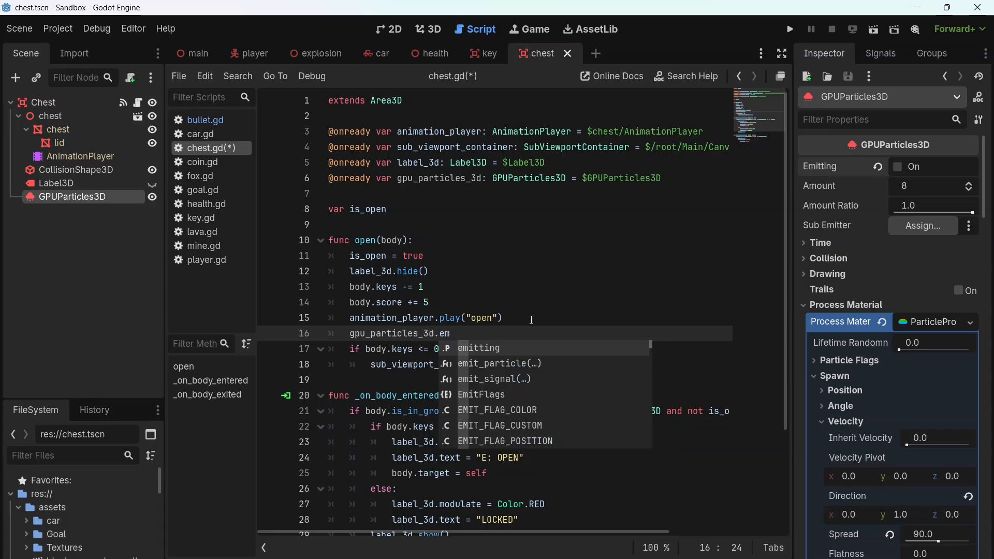
{"action": "key", "text": "Return"}
{"action": "type", "text": "= true"}
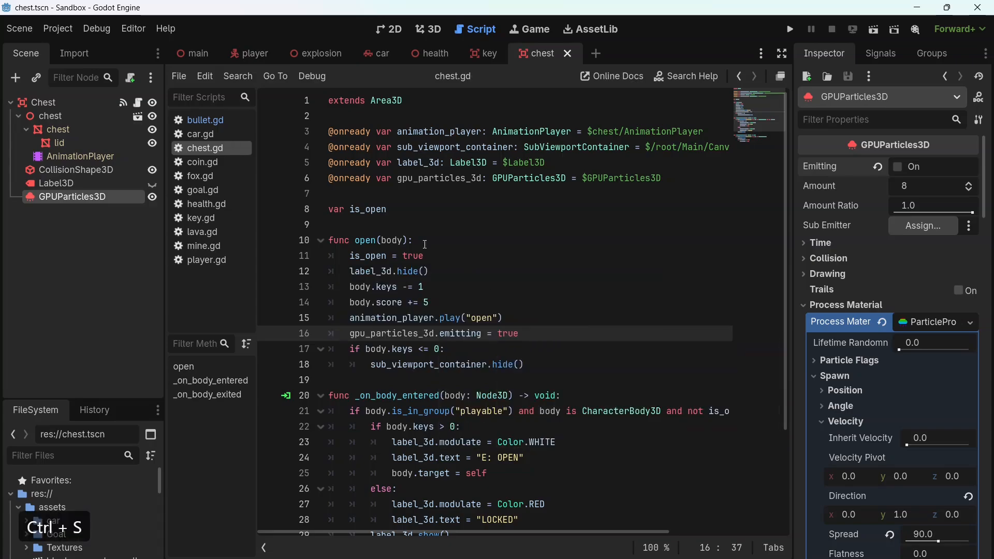
{"action": "left_click", "coordinate": [405, 232]}
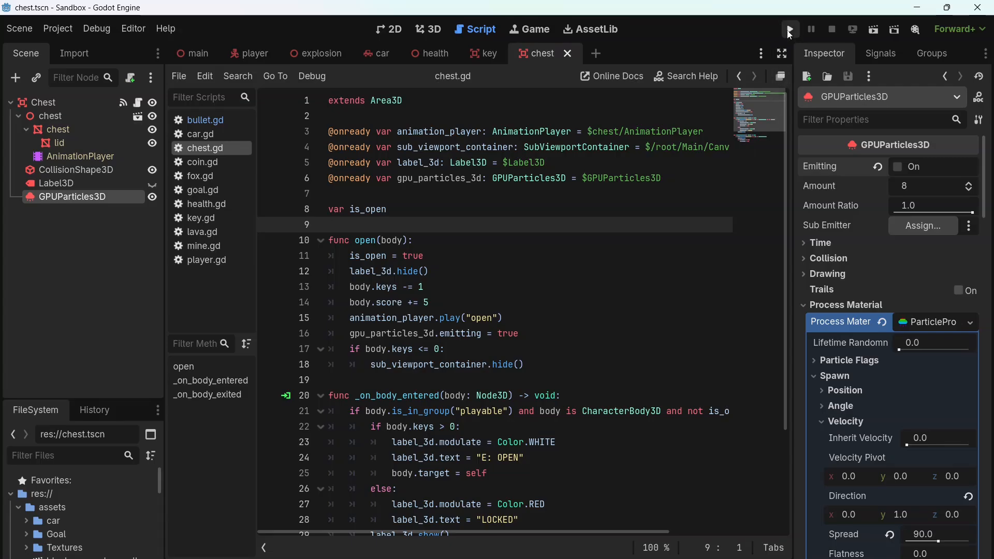
Step: Run the project, pick up the key with the character, and open the chest to test the particle effect
{"action": "left_click", "coordinate": [790, 31]}
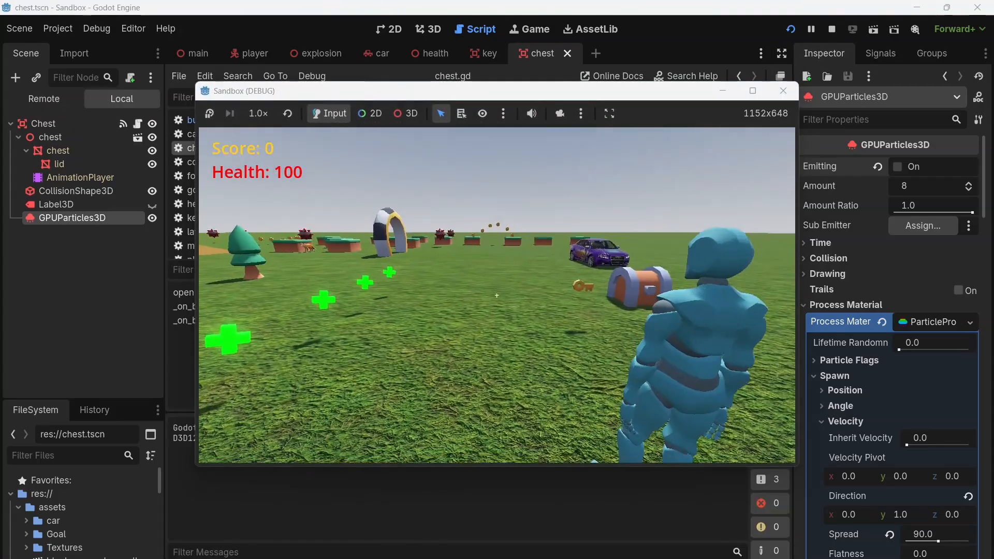
{"action": "key", "text": "w"}
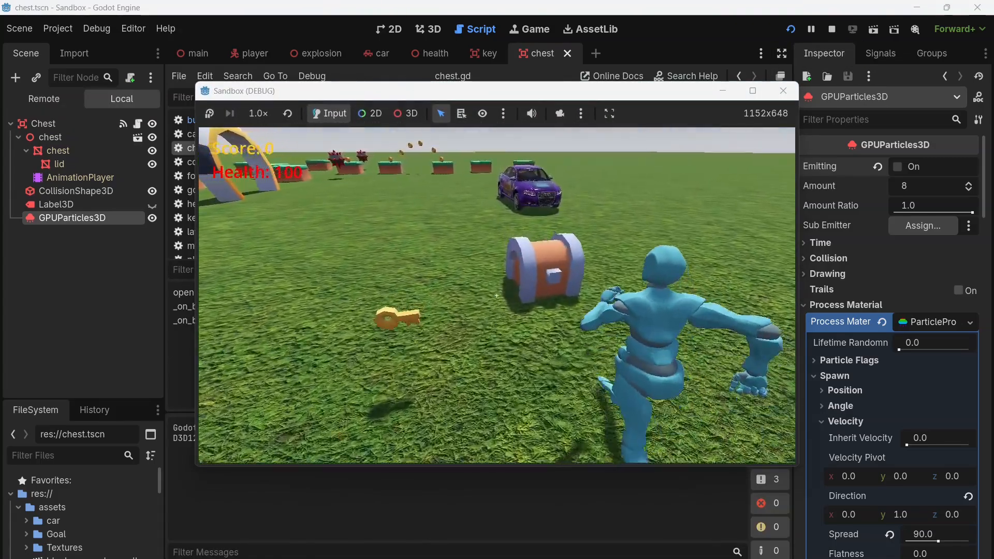
{"action": "key", "text": "s"}
{"action": "key", "text": "a"}
{"action": "key", "text": "d"}
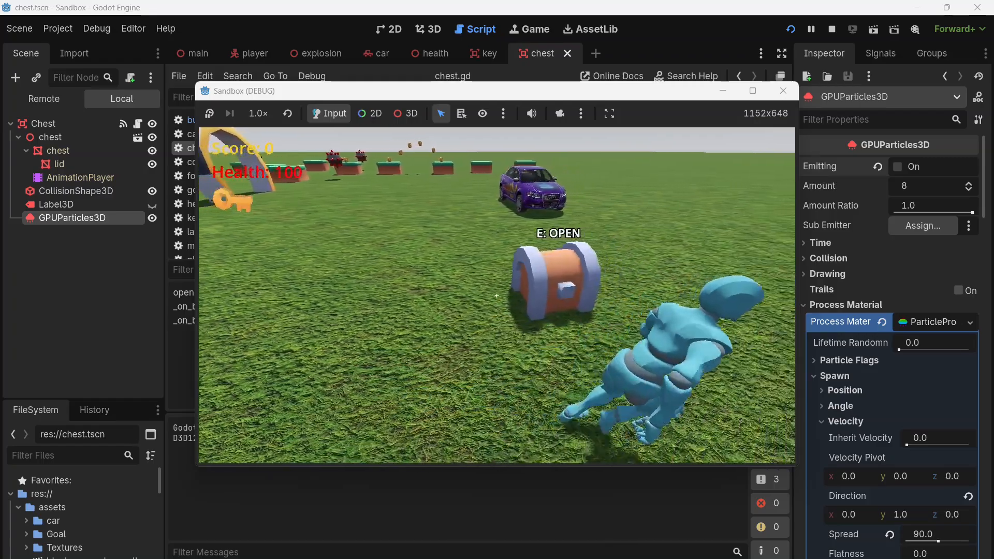
{"action": "key", "text": "w"}
{"action": "key", "text": "e"}
{"action": "key", "text": "s"}
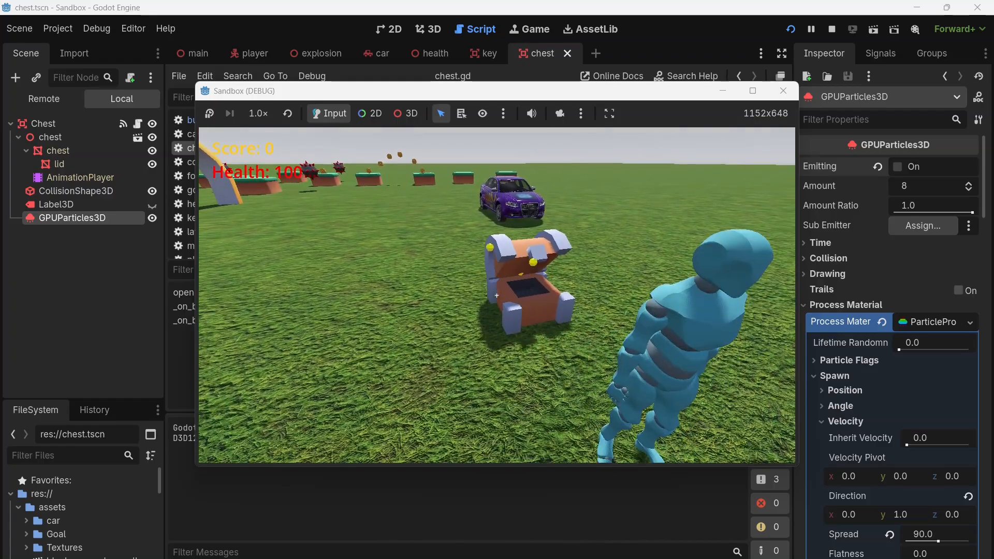
Step: Walk the character around the opened chest to examine the yellow particles and the score display, then release the mouse
{"action": "key", "text": "w"}
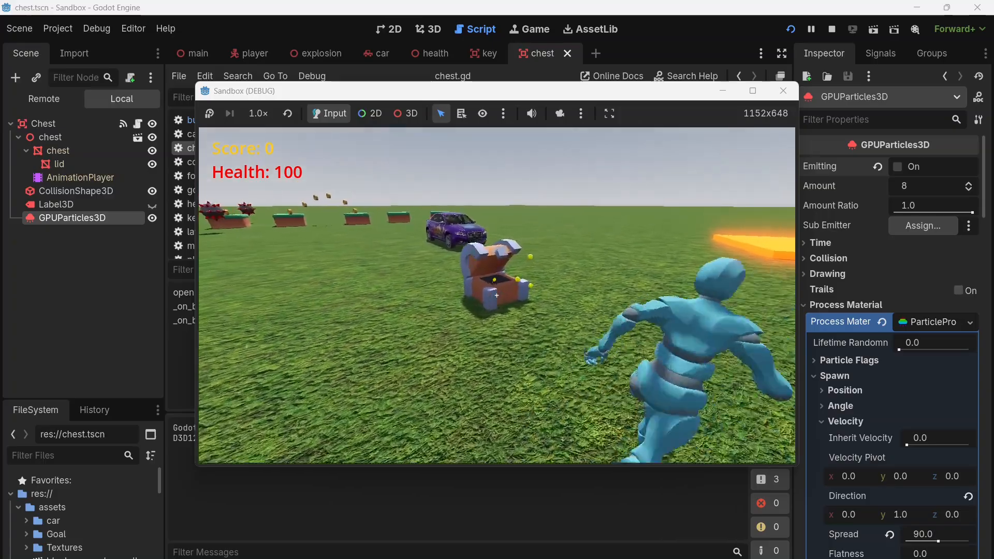
{"action": "key", "text": "d"}
{"action": "key", "text": "w"}
{"action": "key", "text": "a"}
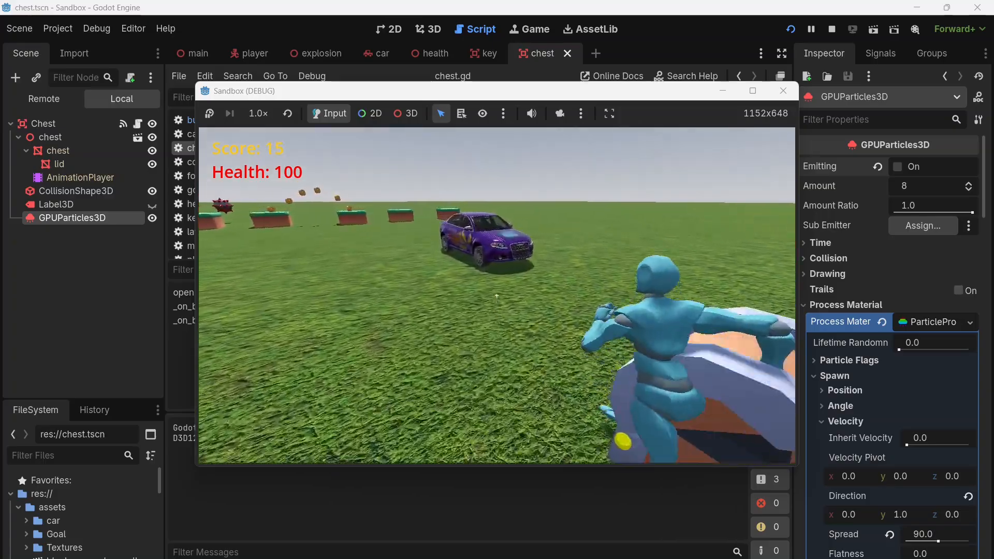
{"action": "key", "text": "d"}
{"action": "key", "text": "s"}
{"action": "key", "text": "s"}
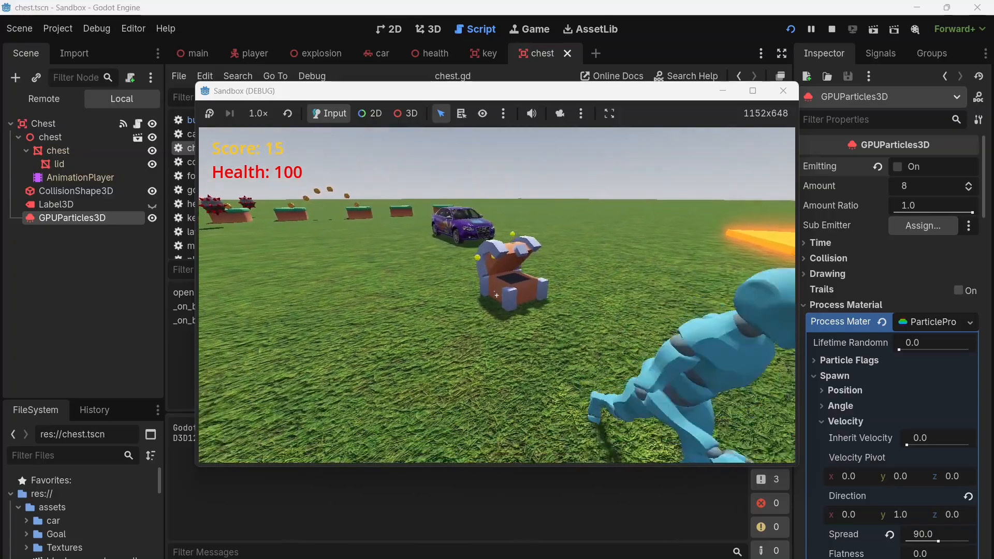
{"action": "key", "text": "w"}
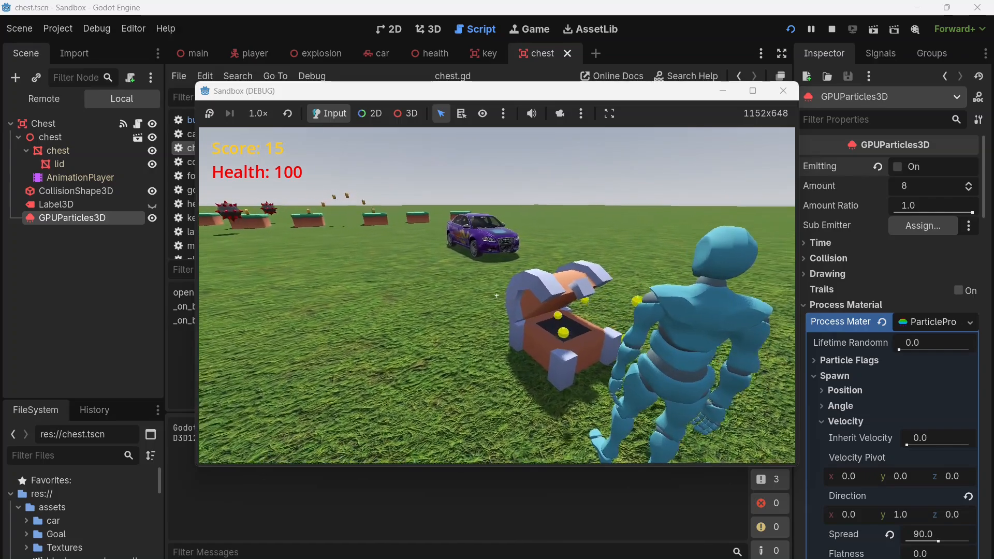
{"action": "key", "text": "Escape"}
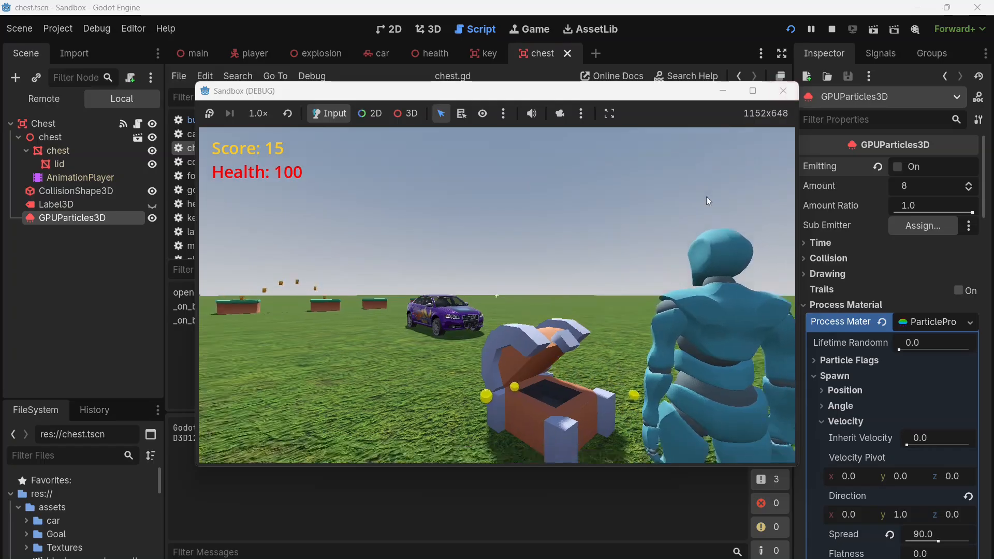
Step: Move the character away from the chest and back to view the particles again, then close the running game
{"action": "key", "text": "s"}
{"action": "key", "text": "a"}
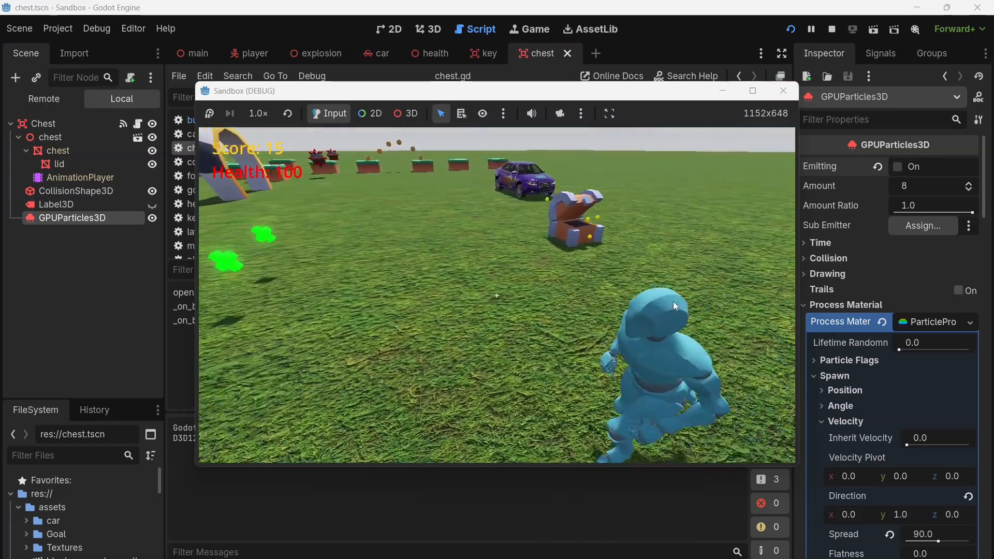
{"action": "key", "text": "w"}
{"action": "key", "text": "d"}
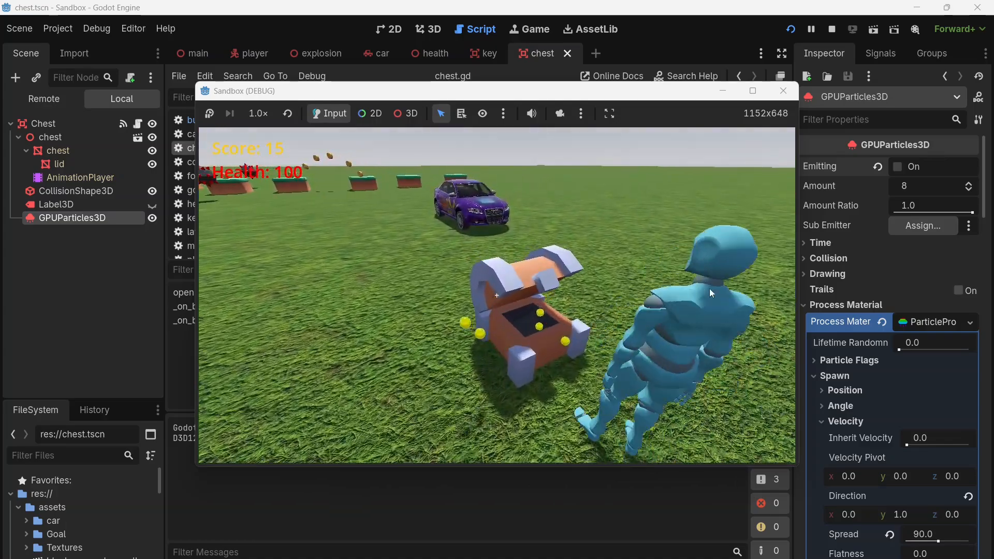
{"action": "key", "text": "Escape"}
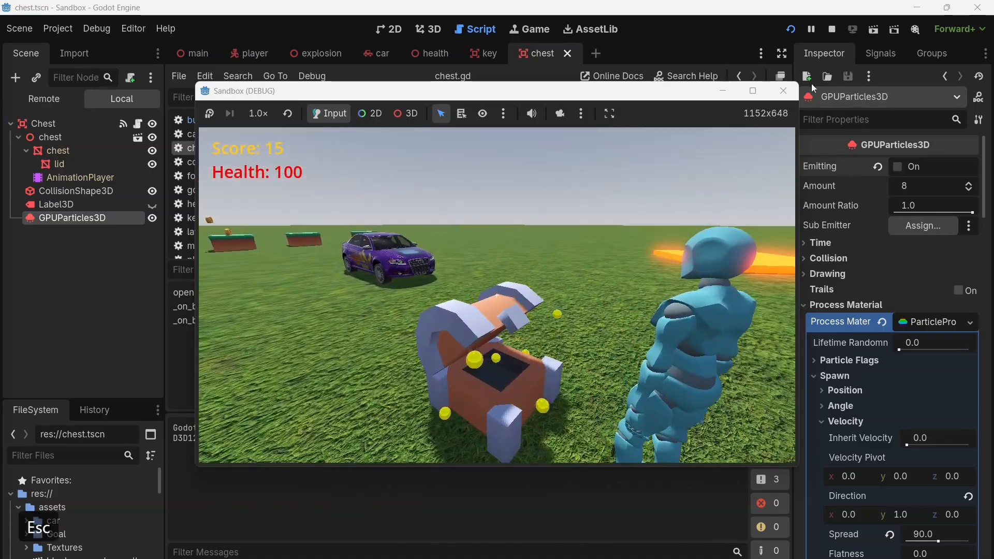
{"action": "left_click", "coordinate": [783, 92]}
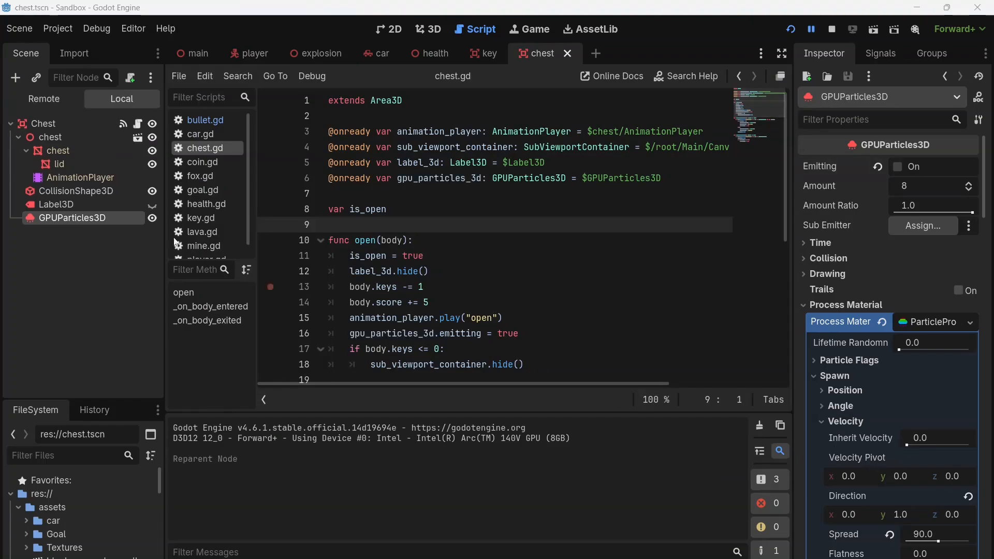
Step: In chest.gd, add an onready score_label variable referencing the main scene's ScoreLabel with the path "/root/Main/CanvasLayer/ScoreLabel"
{"action": "left_click", "coordinate": [187, 54]}
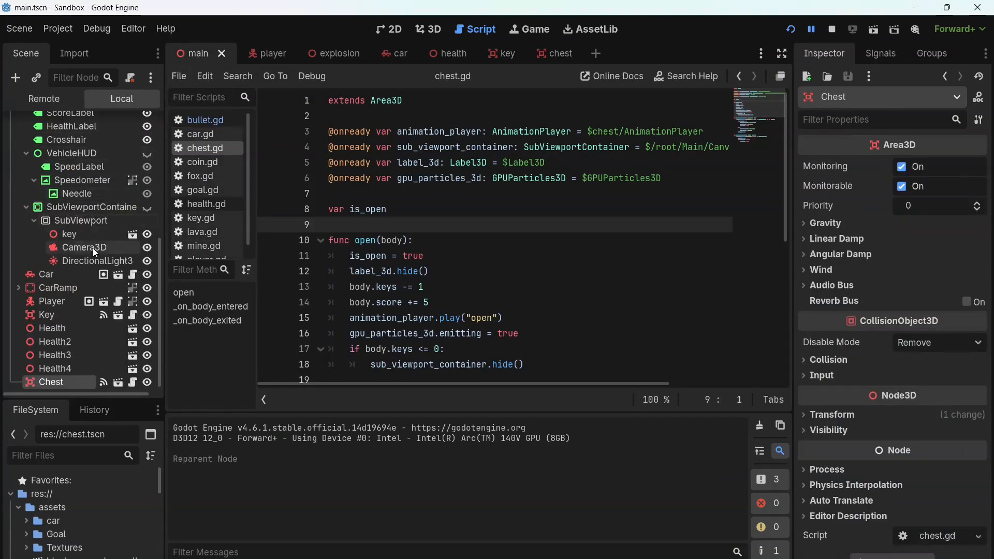
{"action": "scroll", "coordinate": [83, 217], "scroll_direction": "up", "scroll_amount": 4}
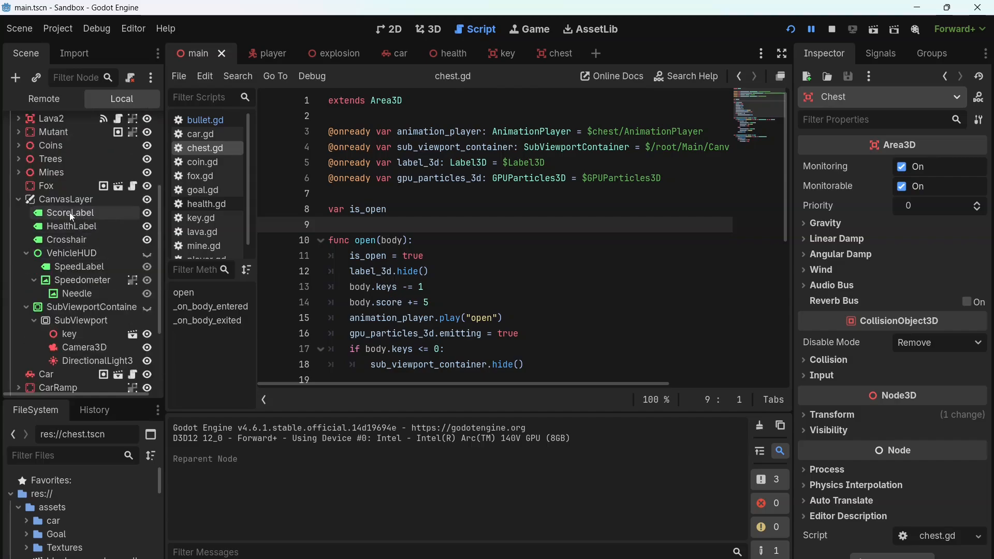
{"action": "left_click_drag", "start_coordinate": [69, 213], "coordinate": [347, 195]}
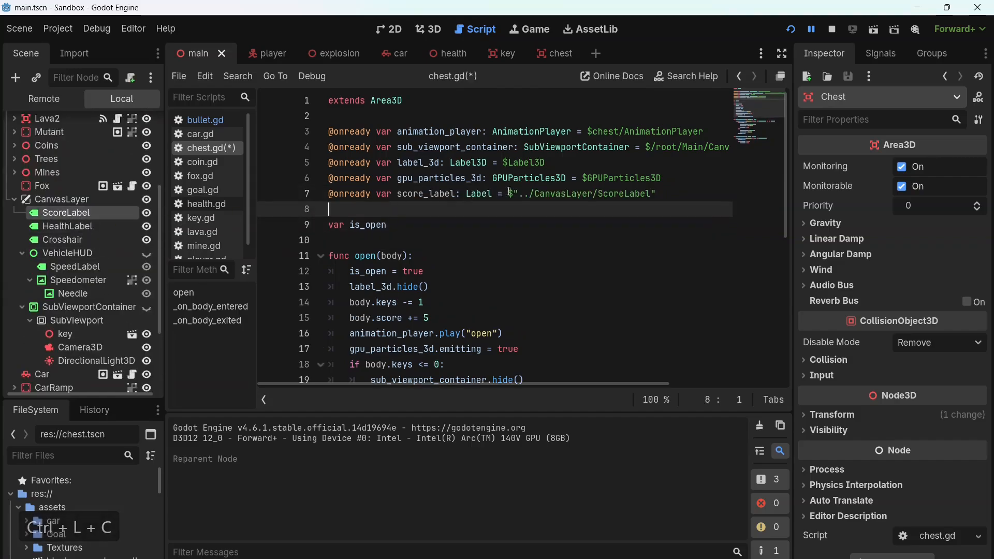
{"action": "left_click", "coordinate": [529, 195]}
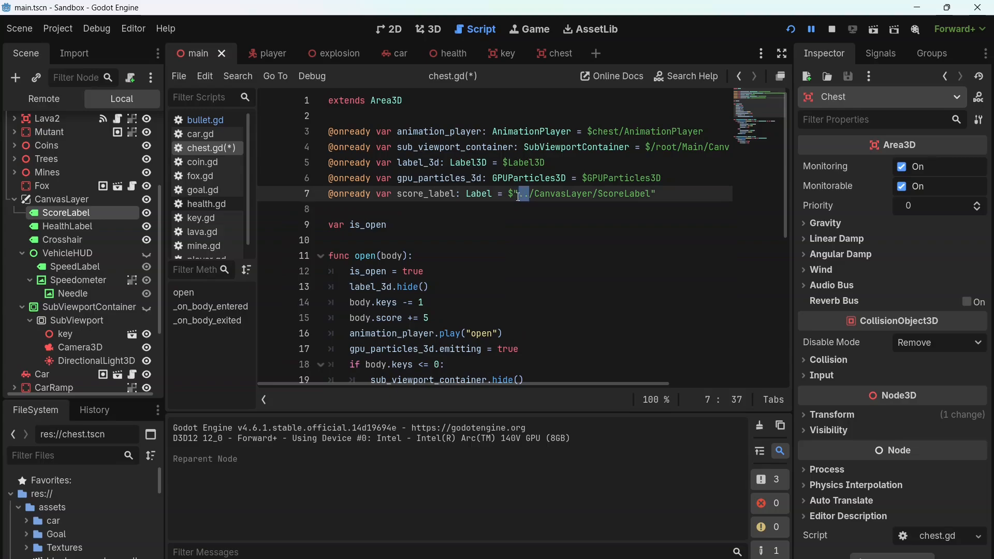
{"action": "type", "text": "Main"}
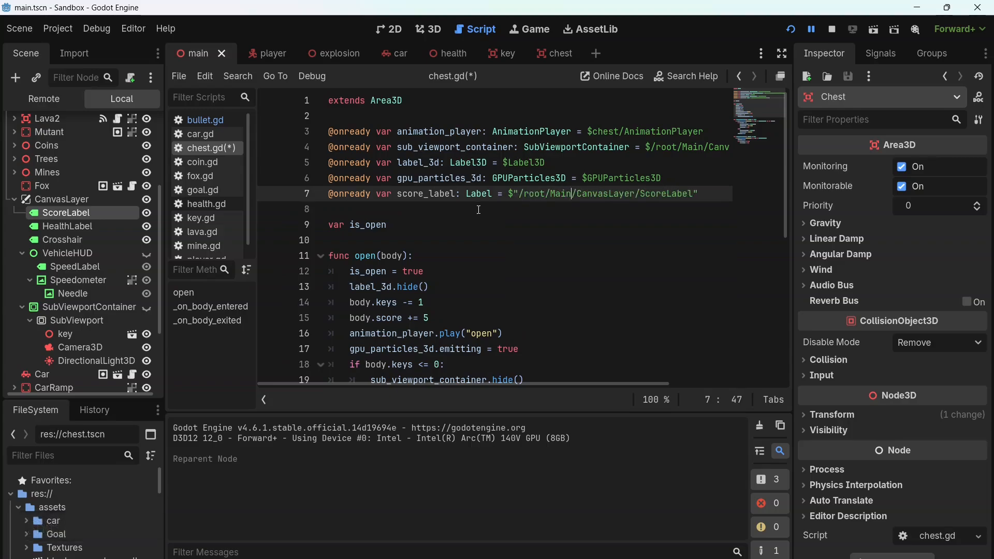
Step: Add score_label.text = "Score: " + str(body.score) after the score increase in the open function, and save the script
{"action": "scroll", "coordinate": [479, 210], "scroll_direction": "down", "scroll_amount": 1}
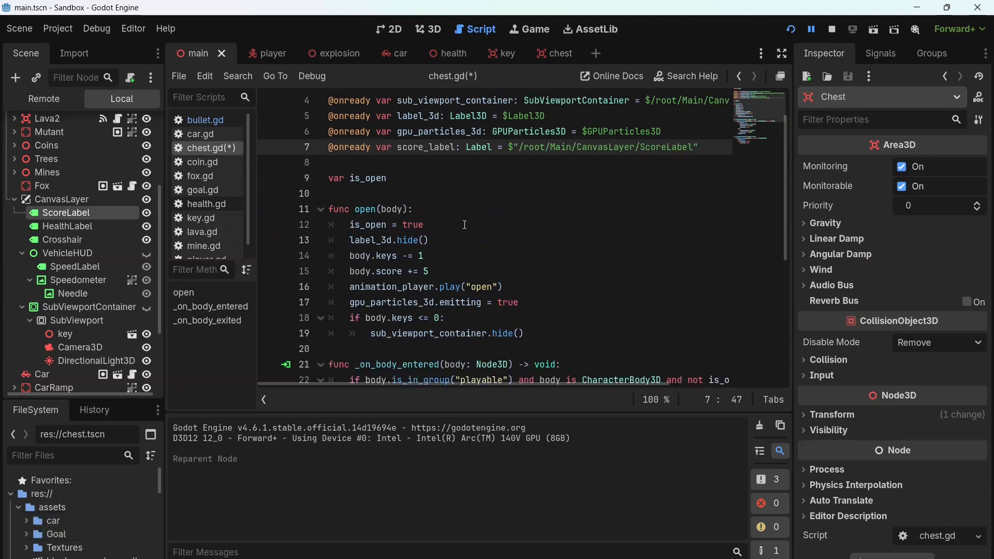
{"action": "left_click", "coordinate": [449, 276]}
{"action": "key", "text": "Return"}
{"action": "type", "text": "score"}
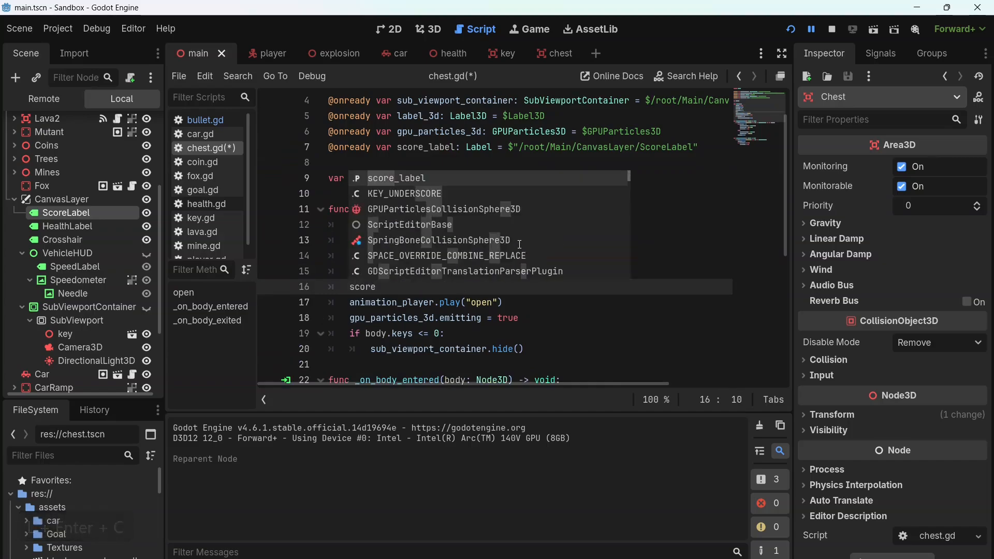
{"action": "key", "text": "Return"}
{"action": "type", "text": "."}
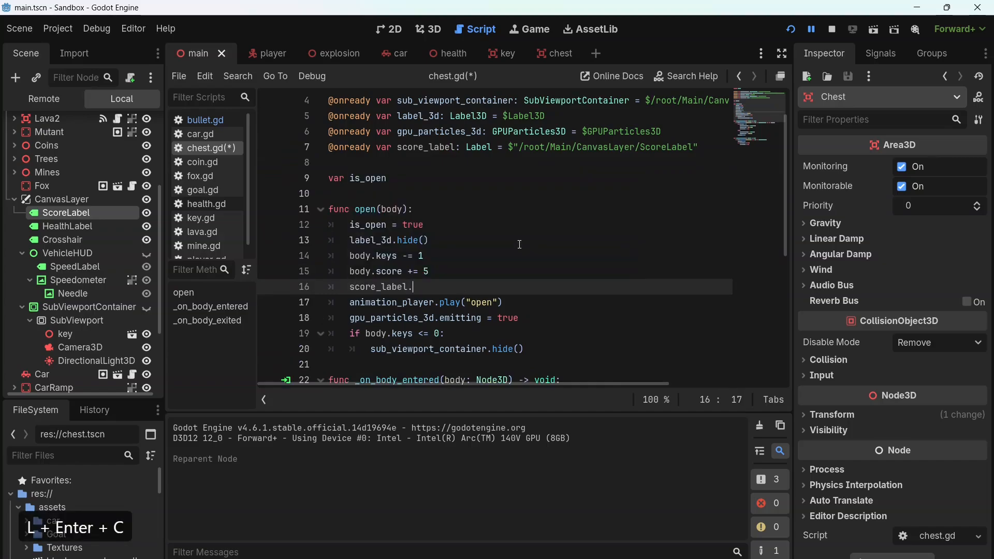
{"action": "type", "text": "text = \""}
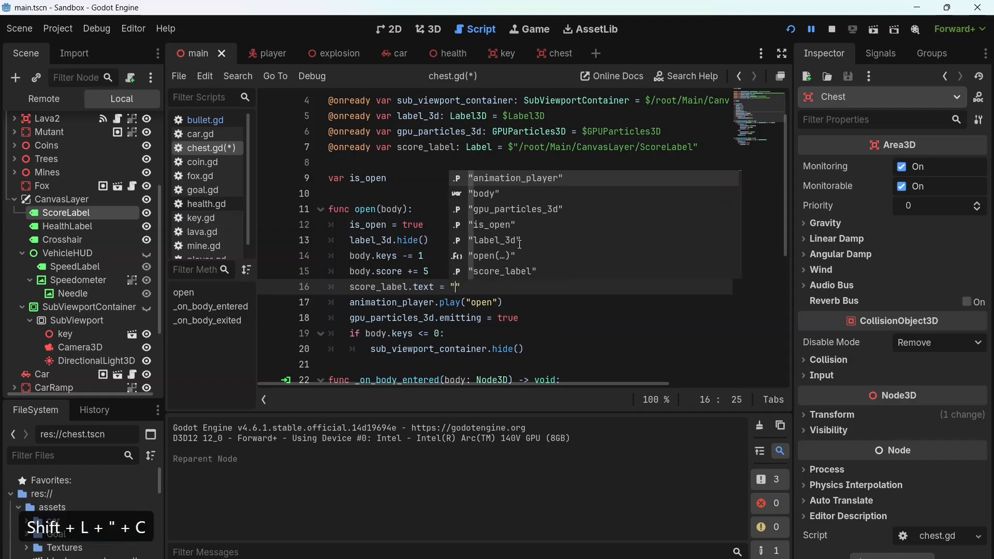
{"action": "type", "text": "Score:"}
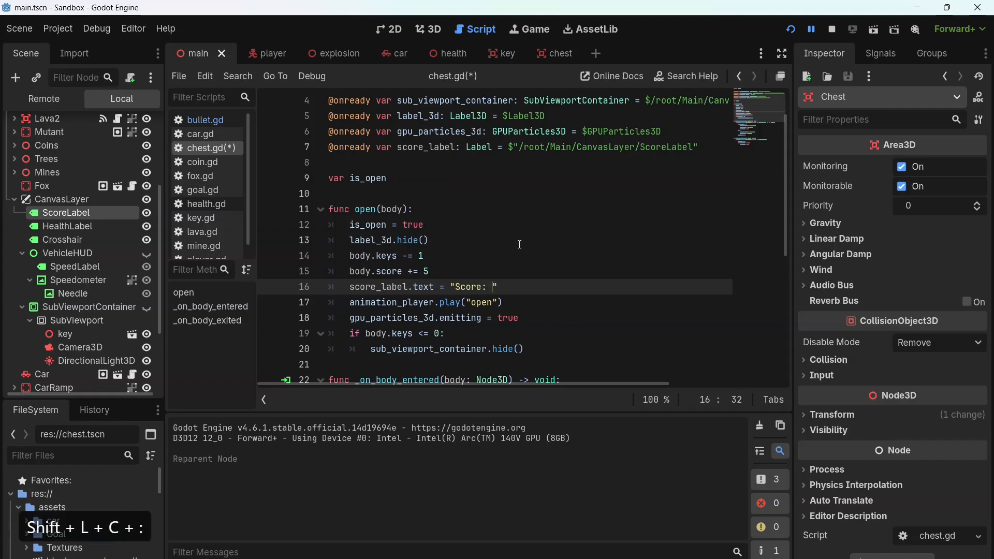
{"action": "key", "text": "End"}
{"action": "type", "text": "+ str"}
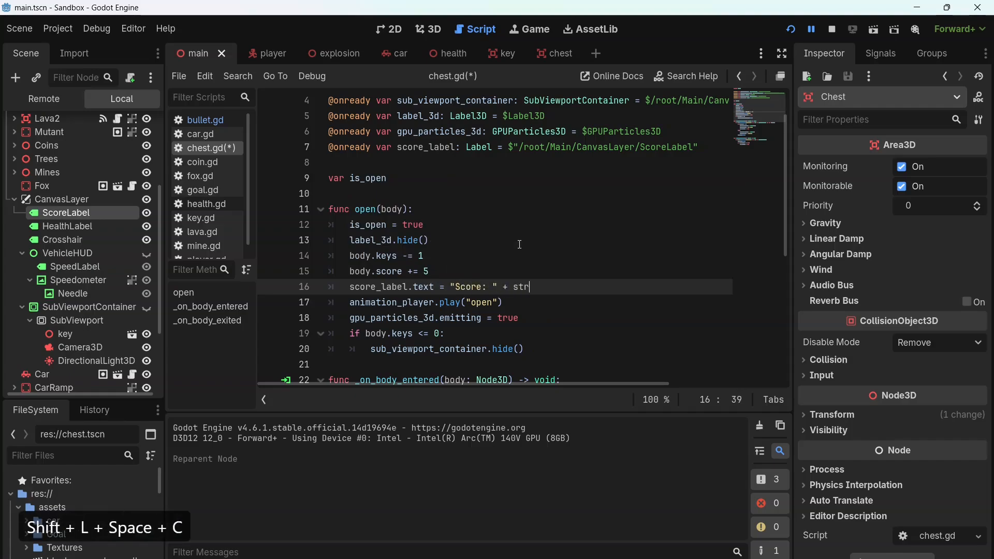
{"action": "type", "text": "(bod"}
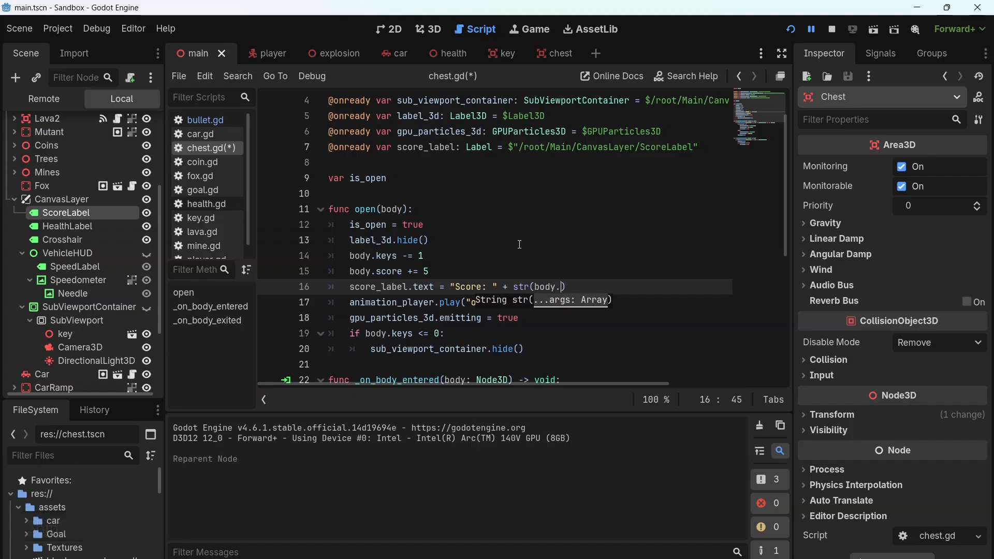
{"action": "type", "text": "y.score"}
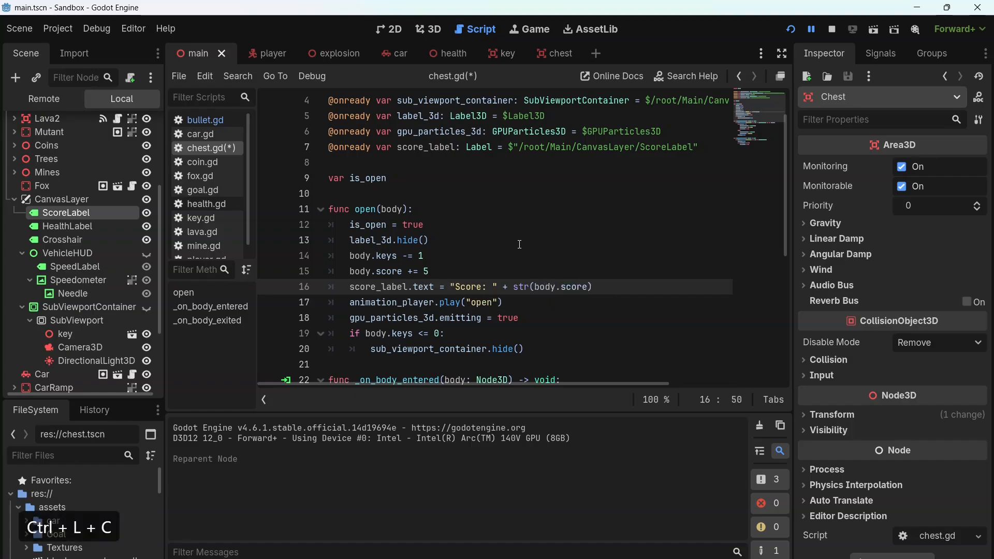
{"action": "key", "text": "ctrl+s"}
{"action": "left_click", "coordinate": [382, 363]}
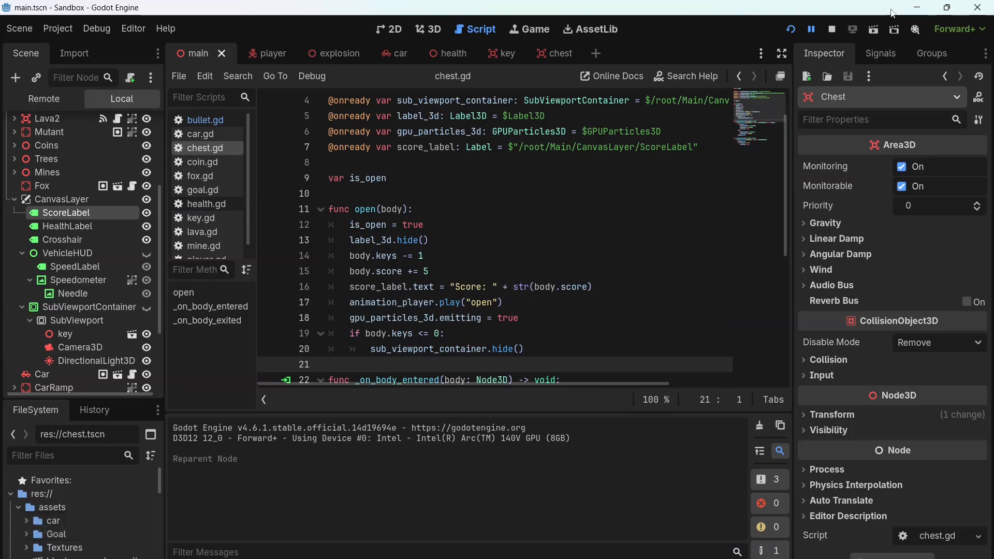
Step: Rerun the project, collect the key, open the chest, and check the score label and particles while walking around
{"action": "left_click", "coordinate": [792, 29]}
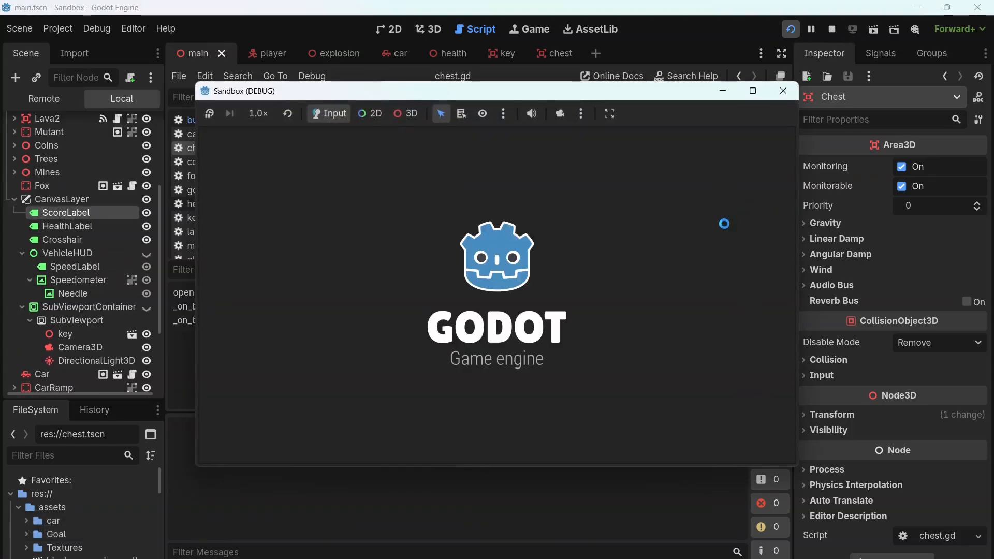
{"action": "key", "text": "w"}
{"action": "key", "text": "d"}
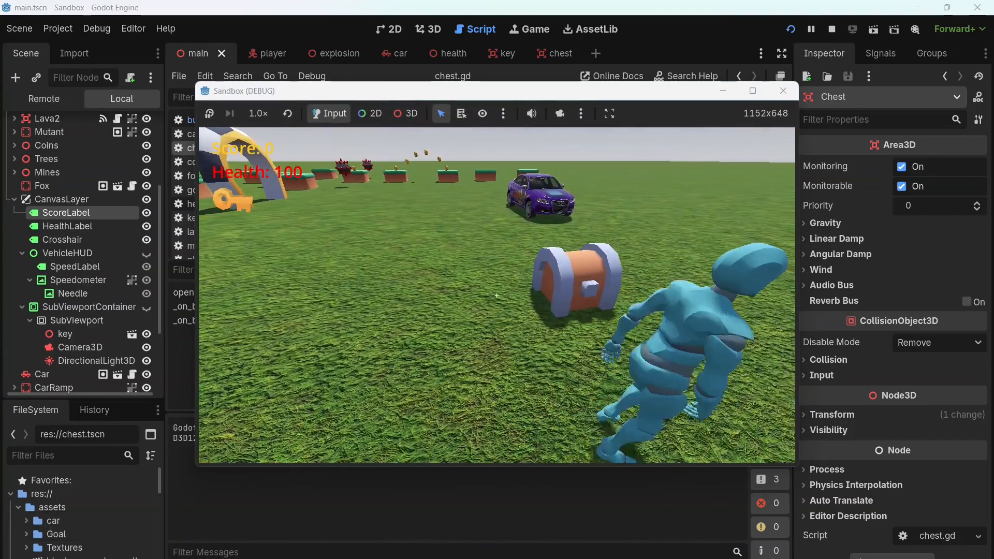
{"action": "key", "text": "e"}
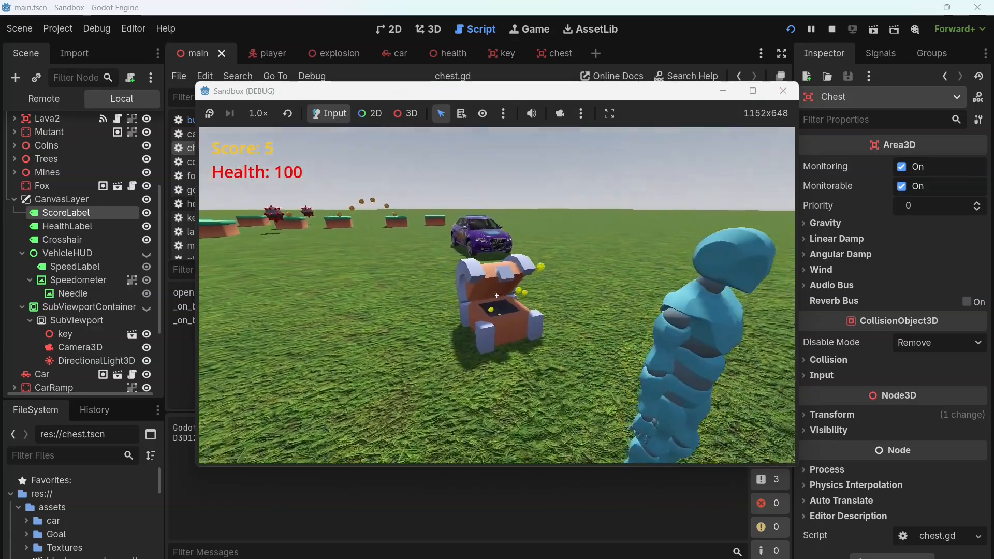
{"action": "key", "text": "a"}
{"action": "key", "text": "w"}
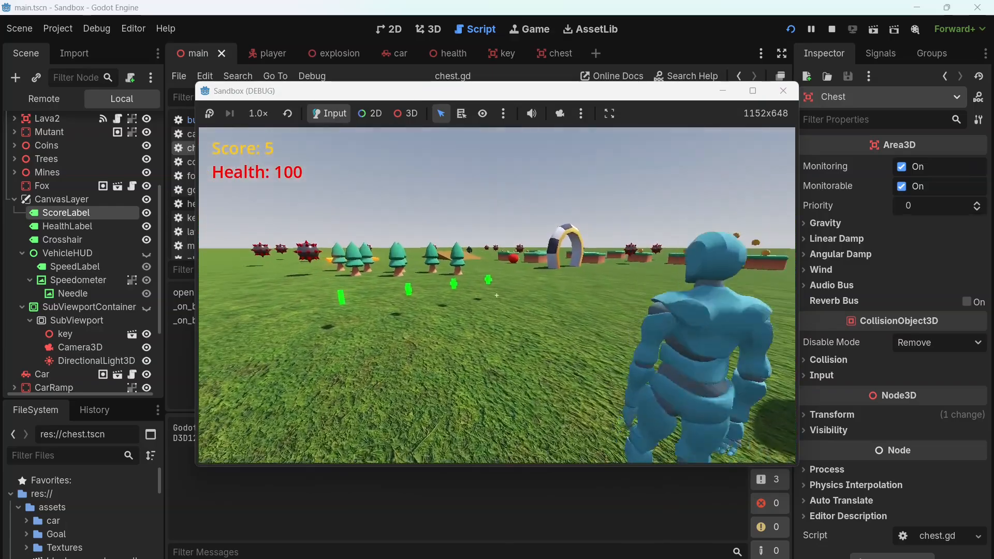
{"action": "key", "text": "d"}
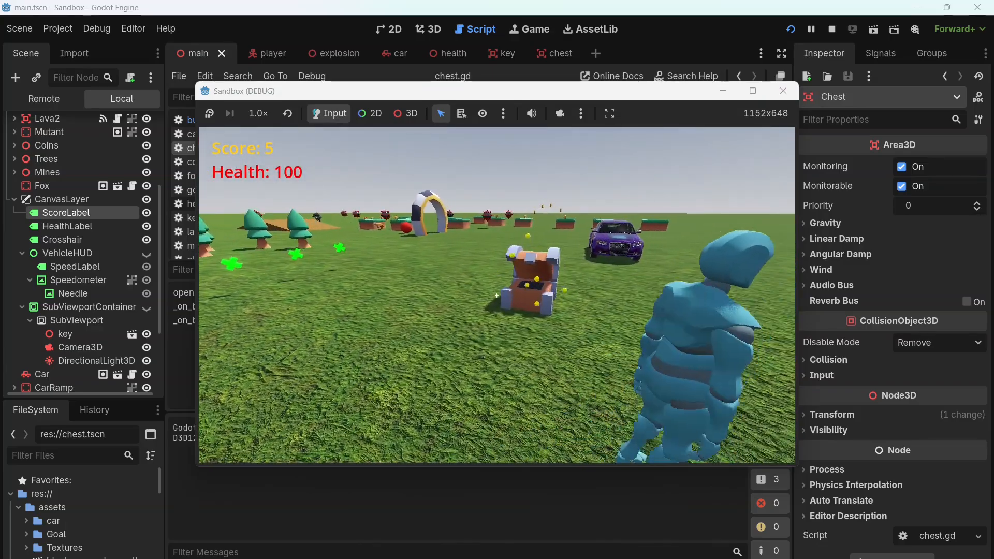